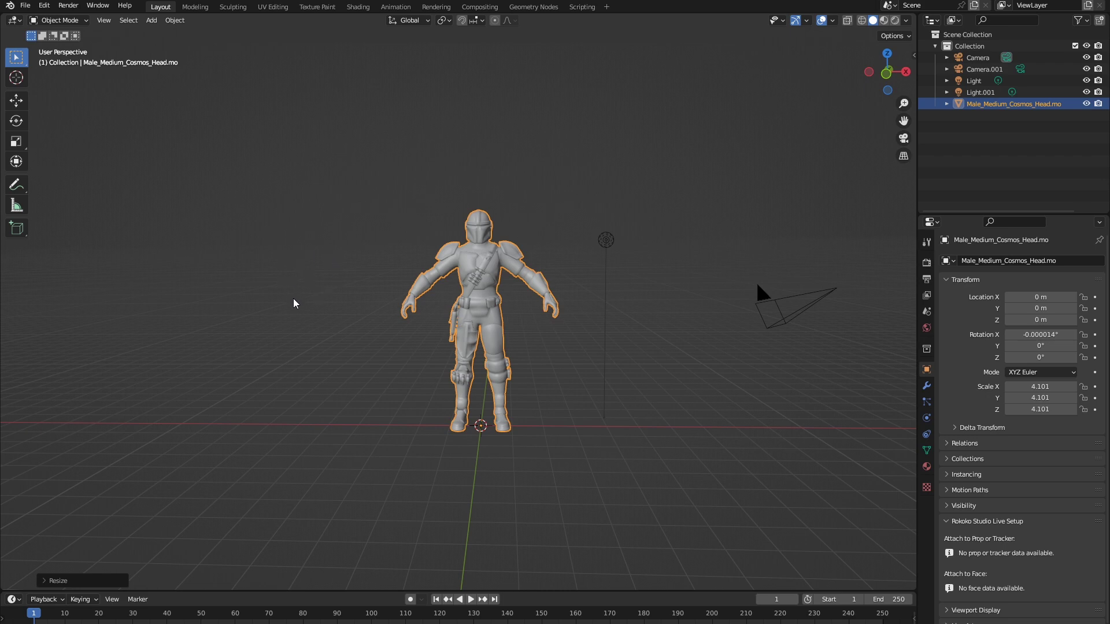
- Examine the armoured character model from several angles, up close and from farther away
middle_drag(95, 241, 453, 255)
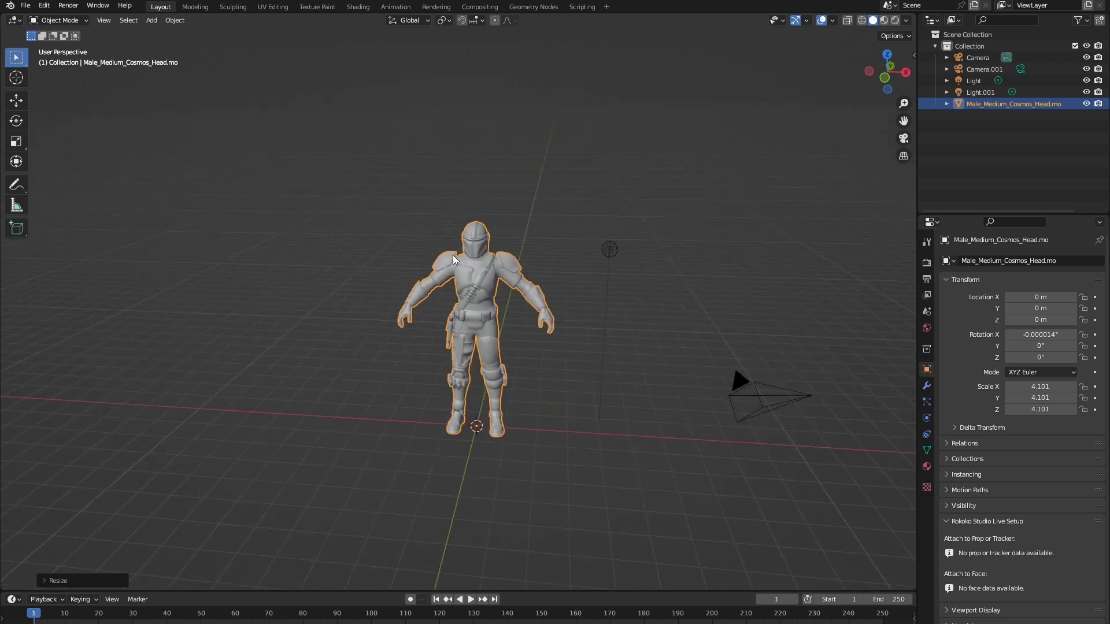
scroll(431, 324, up, 8)
scroll(431, 325, down, 10)
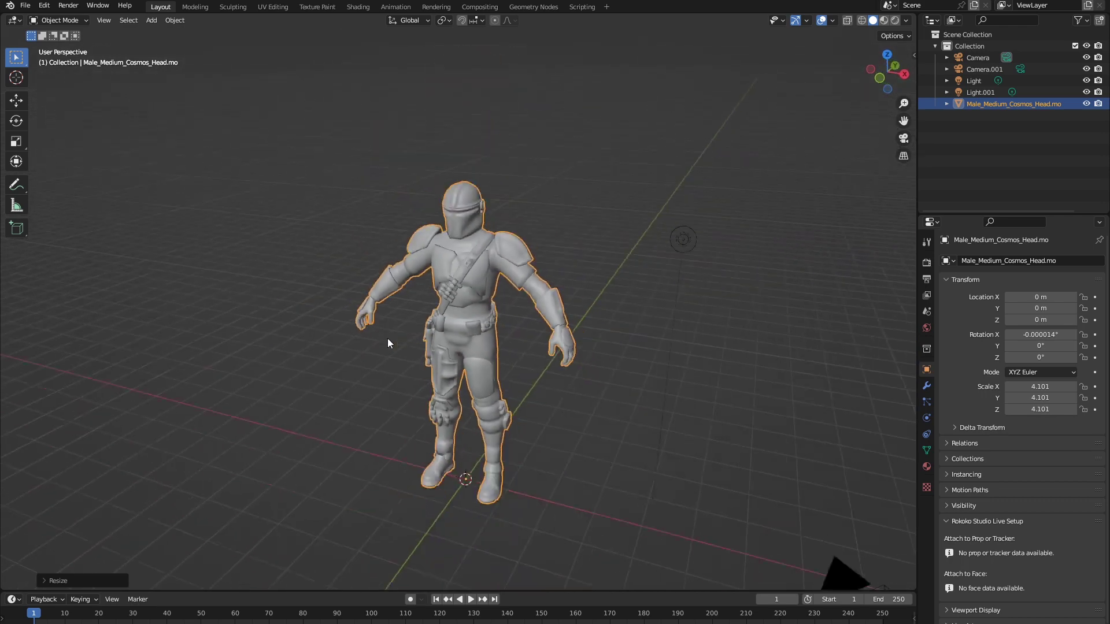
middle_drag(402, 341, 445, 328)
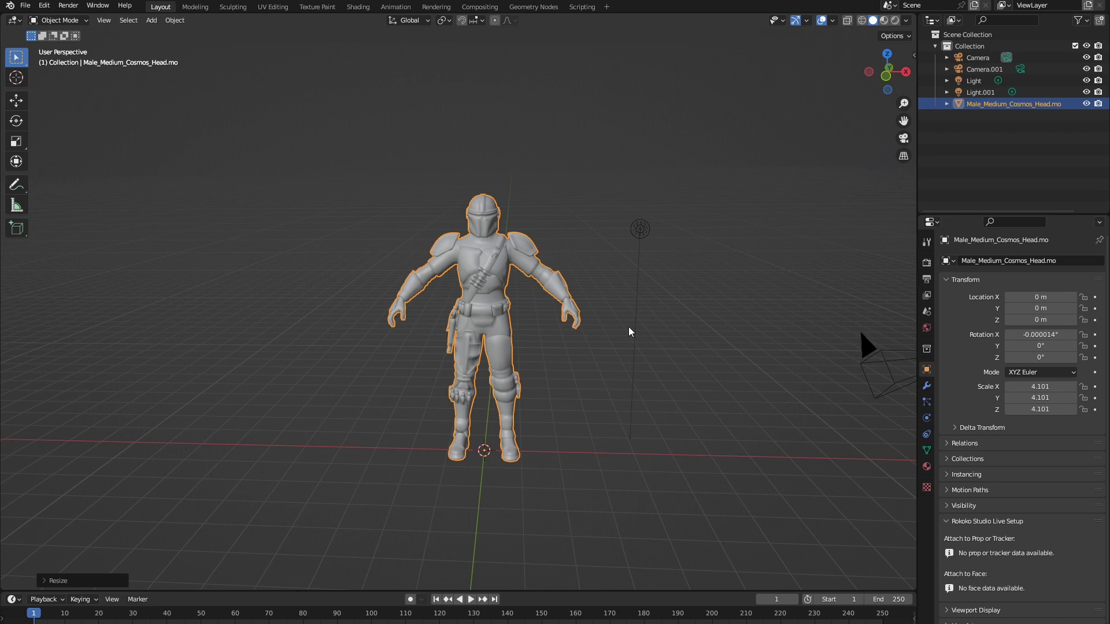
middle_drag(628, 327, 560, 371)
scroll(380, 410, up, 5)
scroll(560, 371, down, 5)
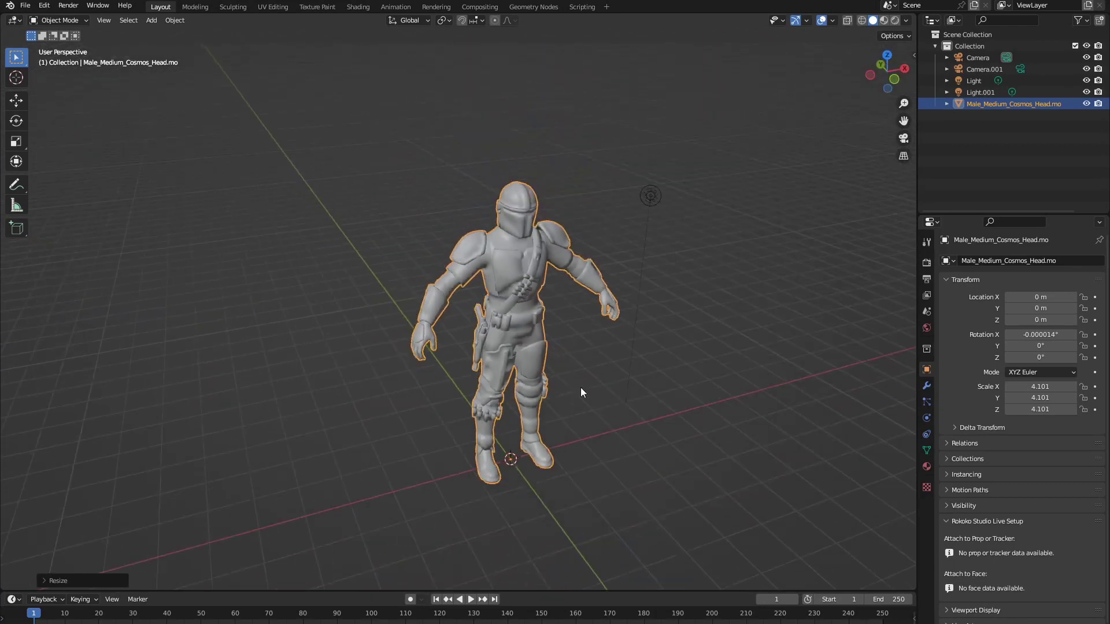
scroll(484, 393, up, 1)
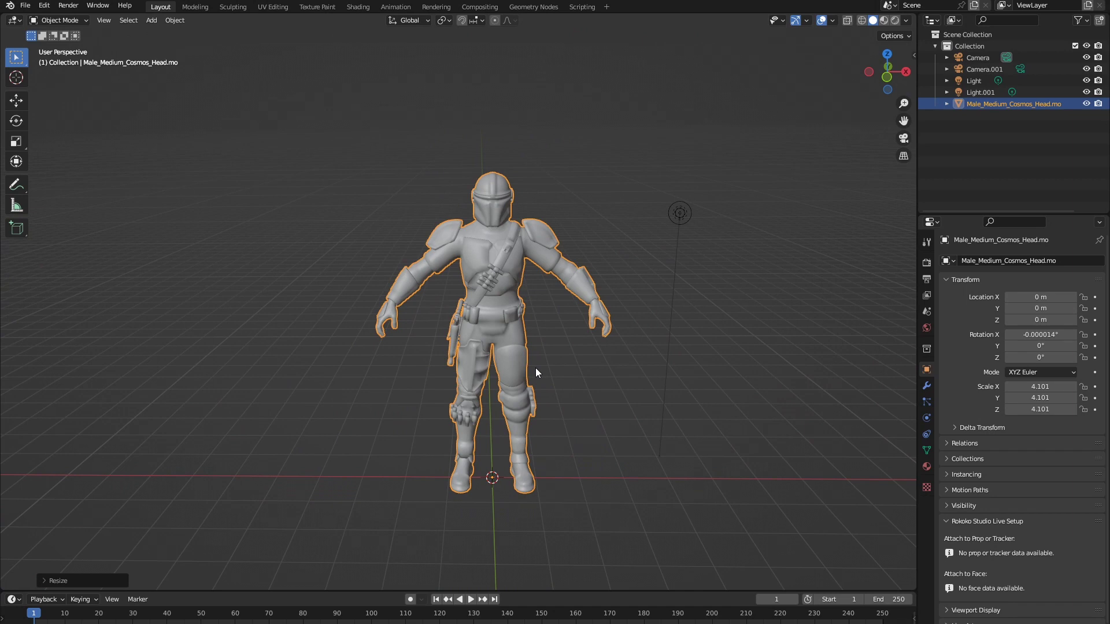
middle_drag(536, 372, 609, 358)
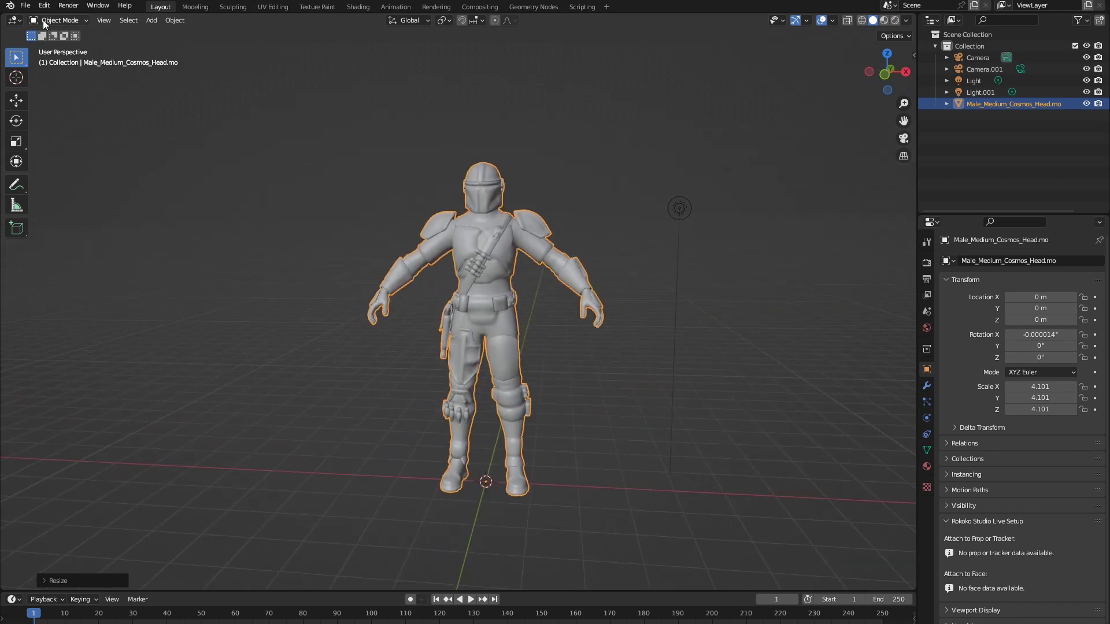
- Export the character scene in FBX format to the Desktop as MandoTpose.fbx
click(26, 6)
mouse_move(53, 175)
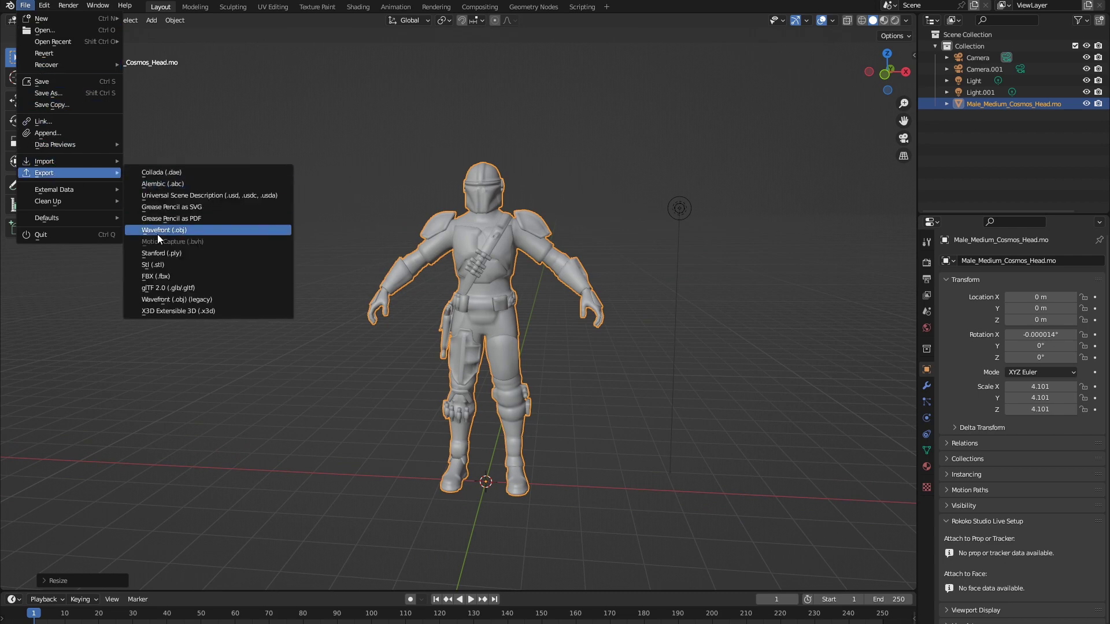
click(165, 274)
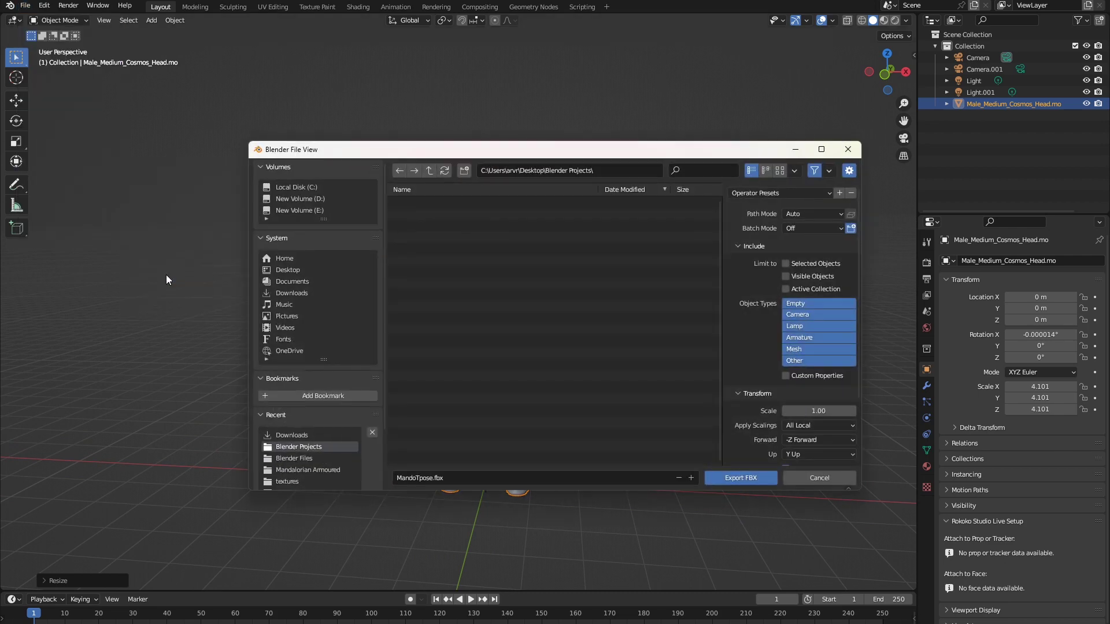
click(417, 480)
click(403, 478)
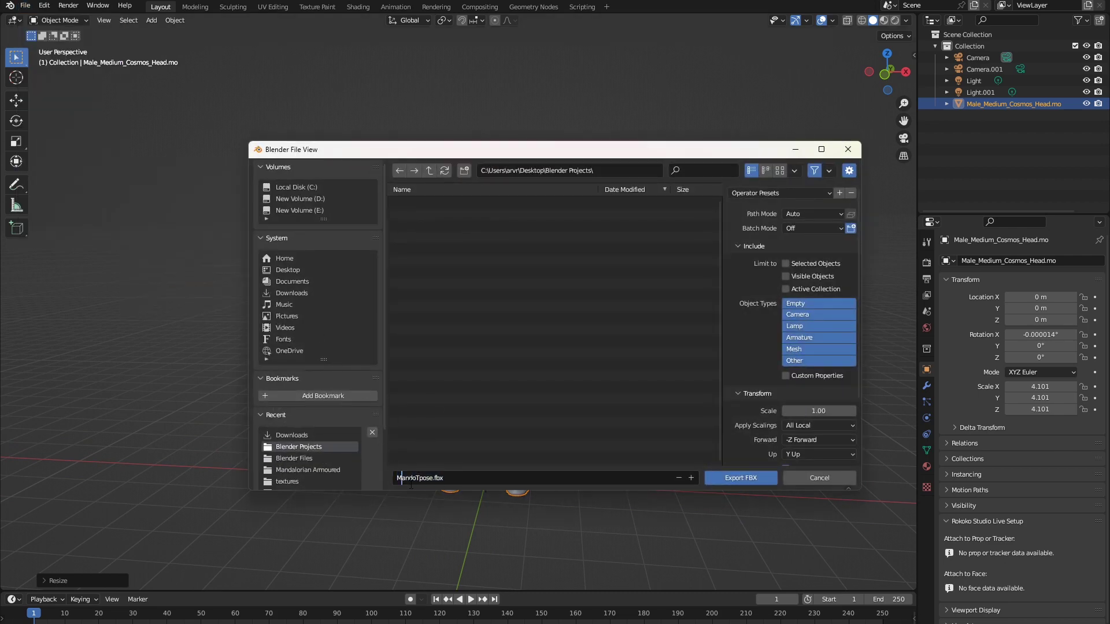
click(286, 270)
scroll(554, 431, down, 5)
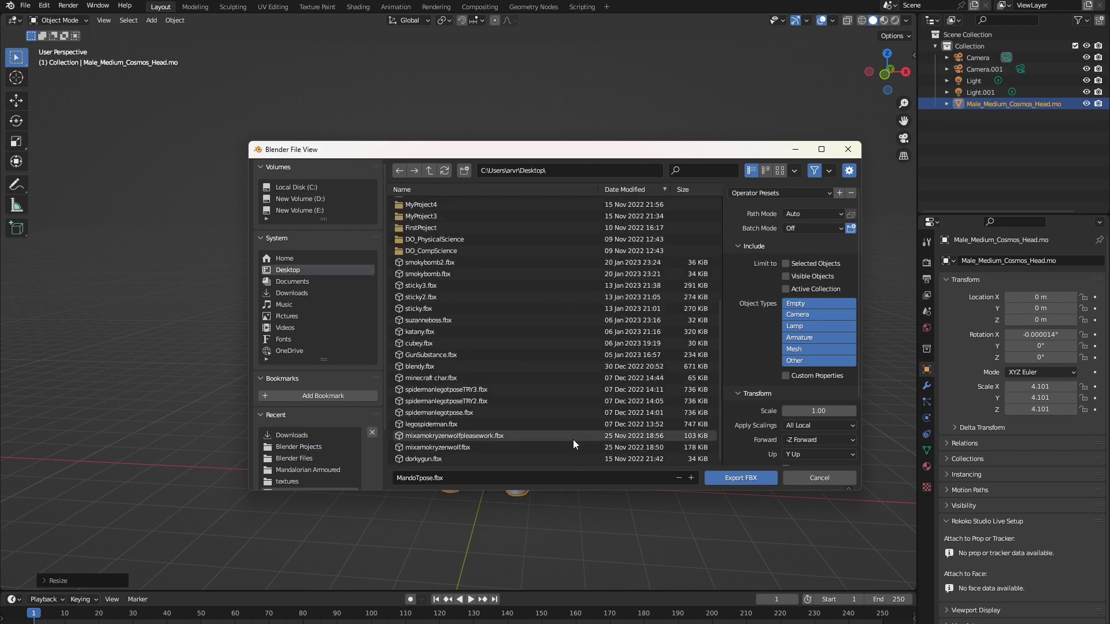
click(737, 483)
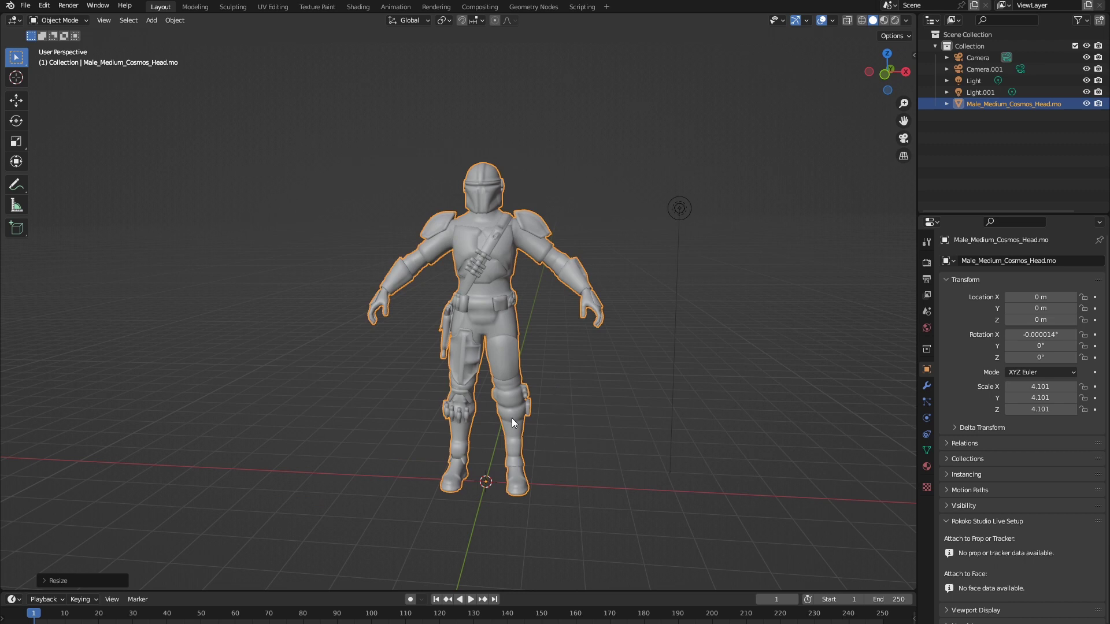
middle_drag(201, 343, 384, 546)
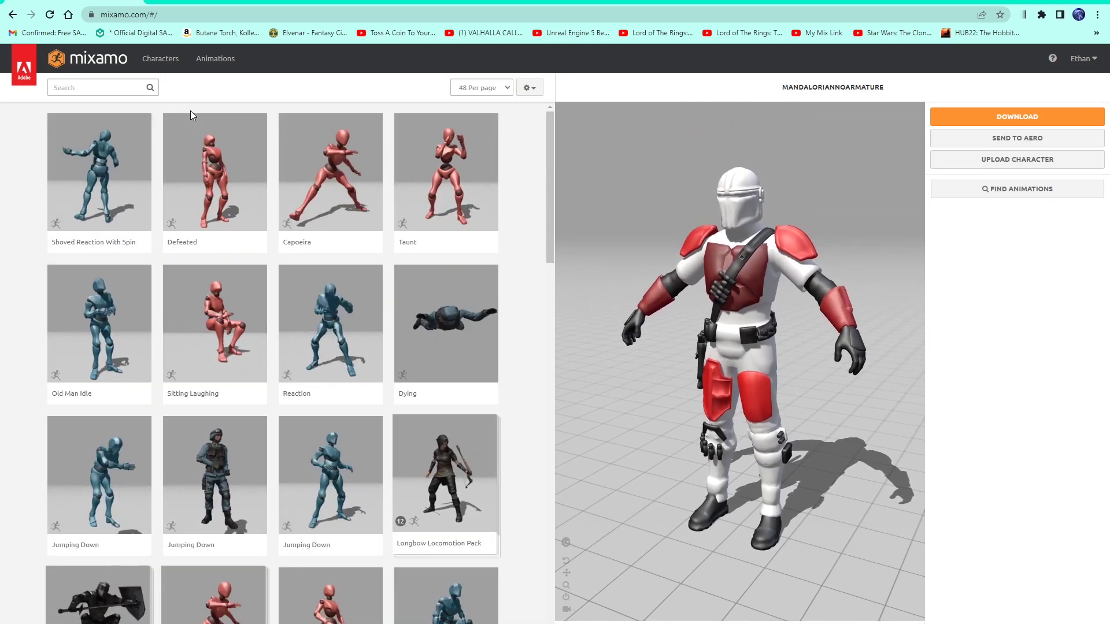
- Switch to Mixamo and upload MandoTpose.fbx from the Desktop as a new character
click(955, 160)
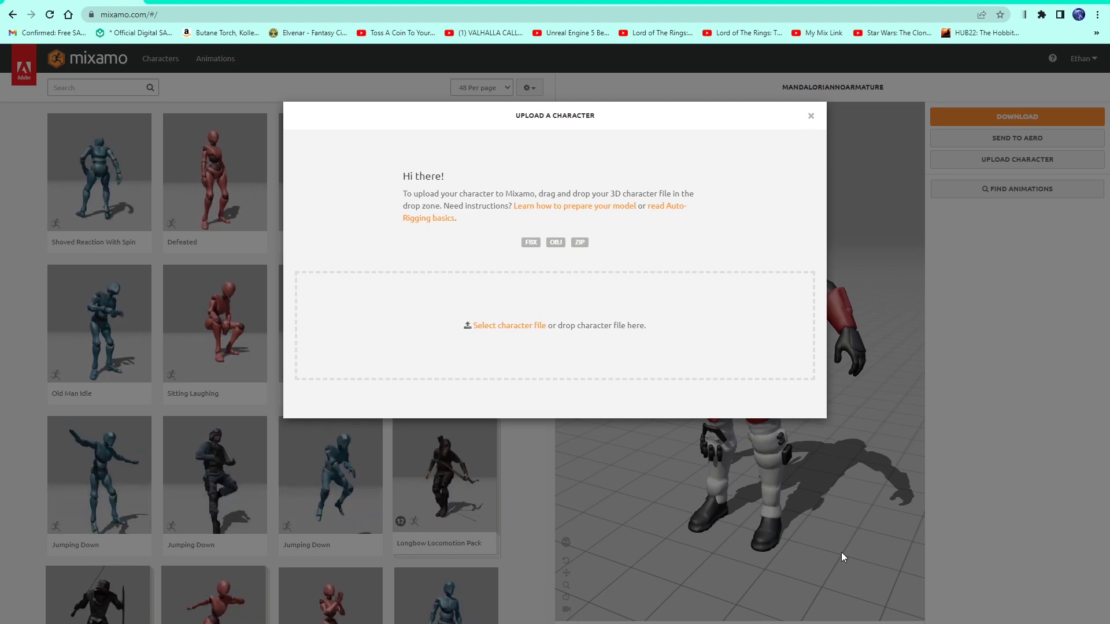
click(508, 326)
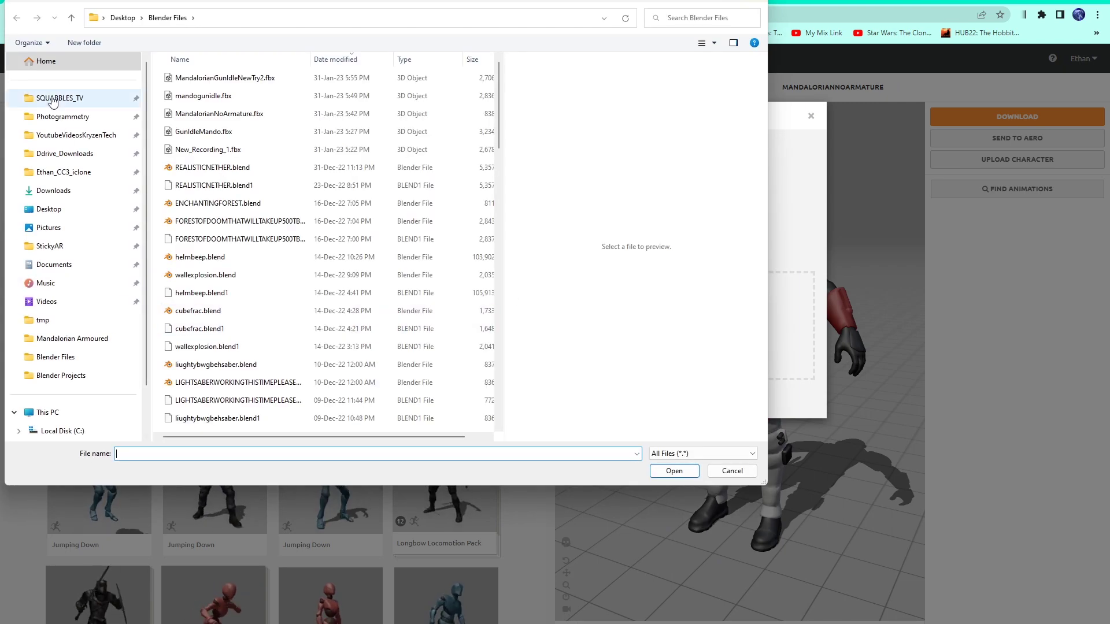
click(49, 209)
scroll(291, 267, down, 15)
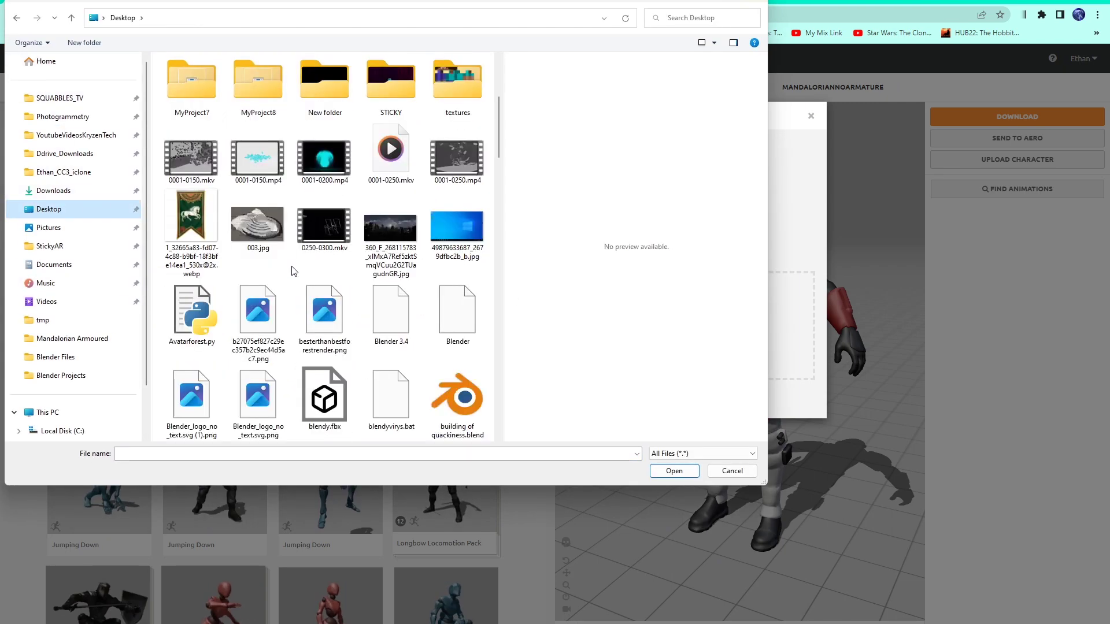
click(257, 454)
text(mand)
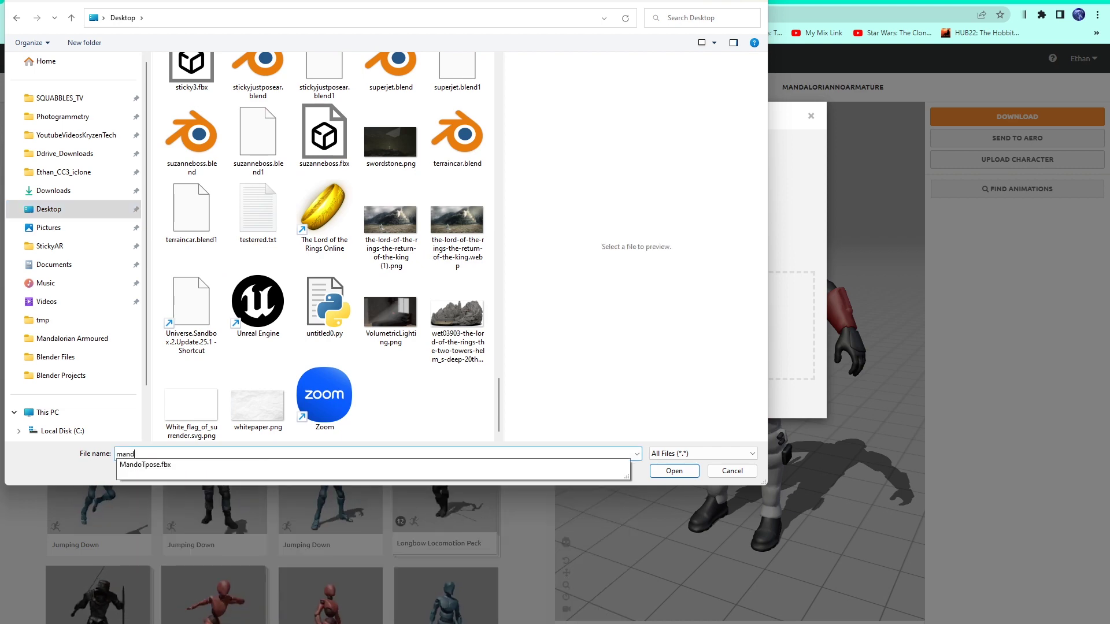
click(250, 466)
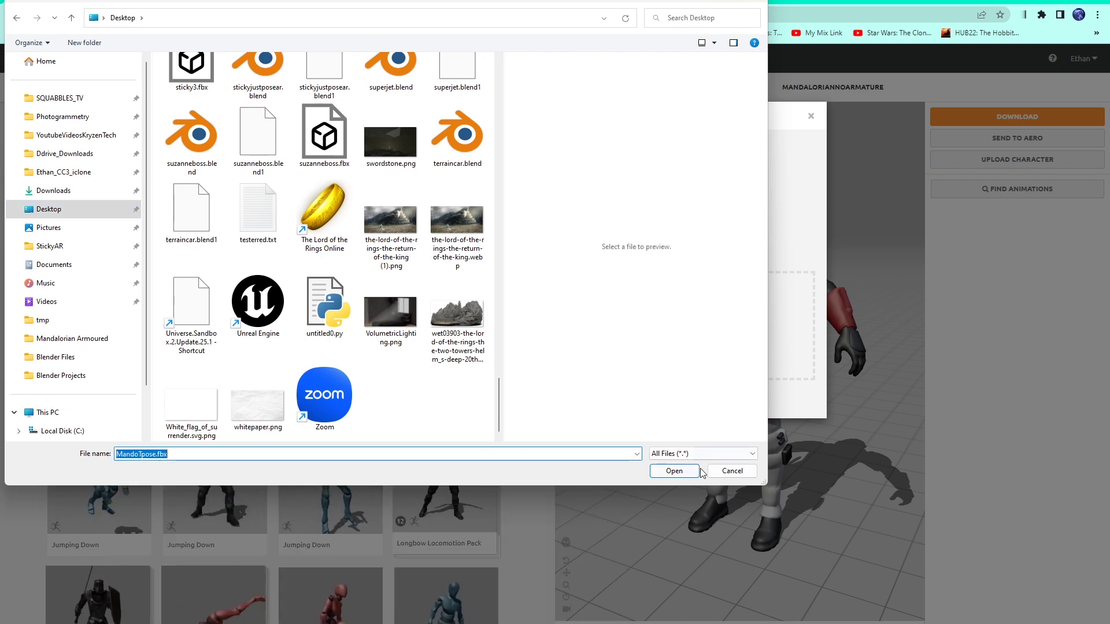
click(671, 470)
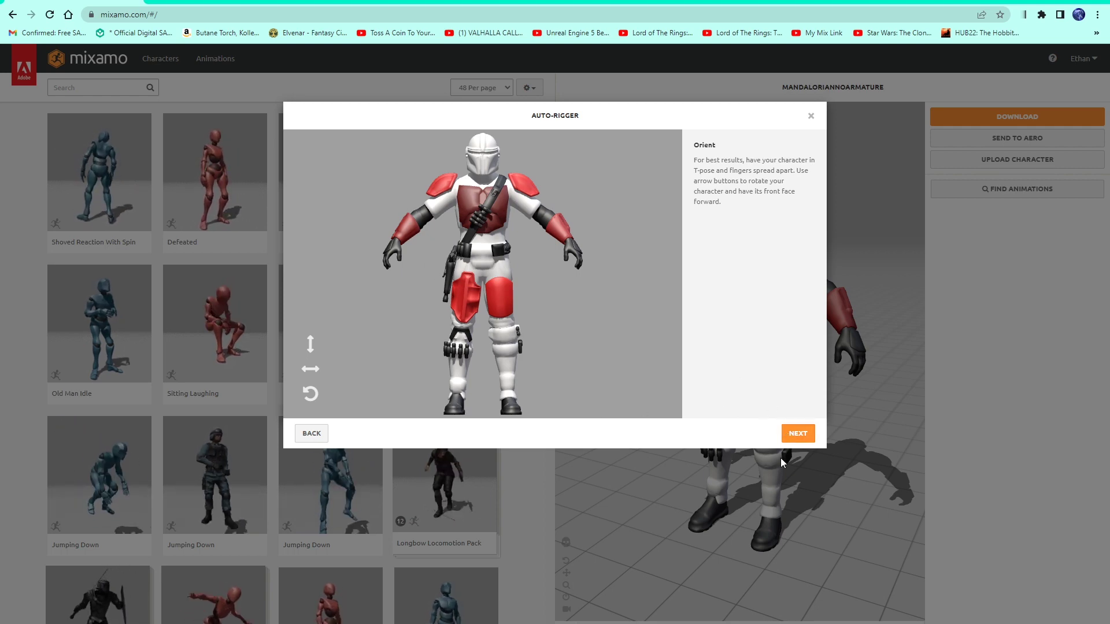
- Accept the character's orientation and place the chin, wrist, elbow, knee and groin markers on the matching body parts
click(798, 435)
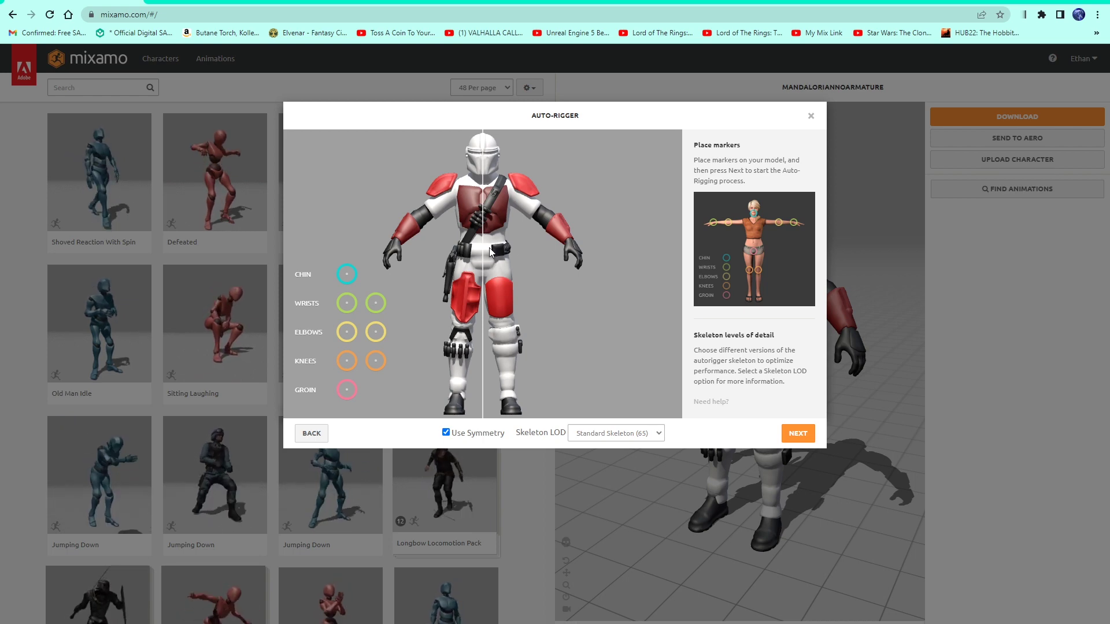
mouse_move(352, 281)
mouse_down()
mouse_move(426, 248)
mouse_move(493, 170)
mouse_move(483, 177)
mouse_up()
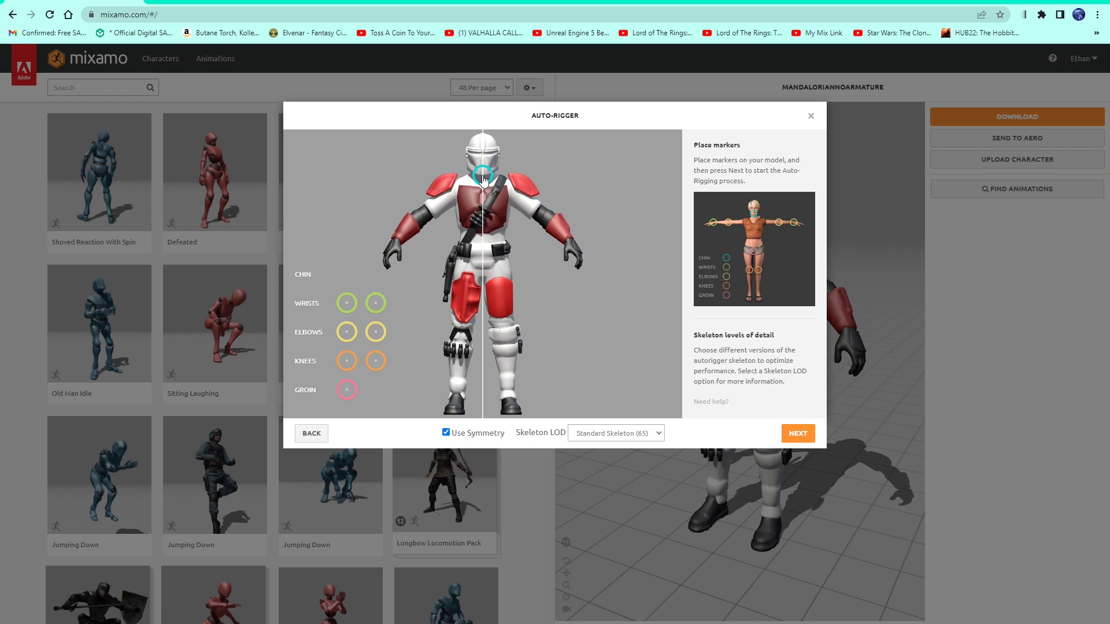
drag(377, 302, 401, 239)
mouse_move(375, 332)
mouse_down()
mouse_move(428, 236)
mouse_move(422, 219)
mouse_move(439, 254)
mouse_move(392, 278)
mouse_move(466, 282)
mouse_move(362, 282)
mouse_move(424, 270)
mouse_move(527, 275)
mouse_move(430, 208)
mouse_move(422, 217)
mouse_up()
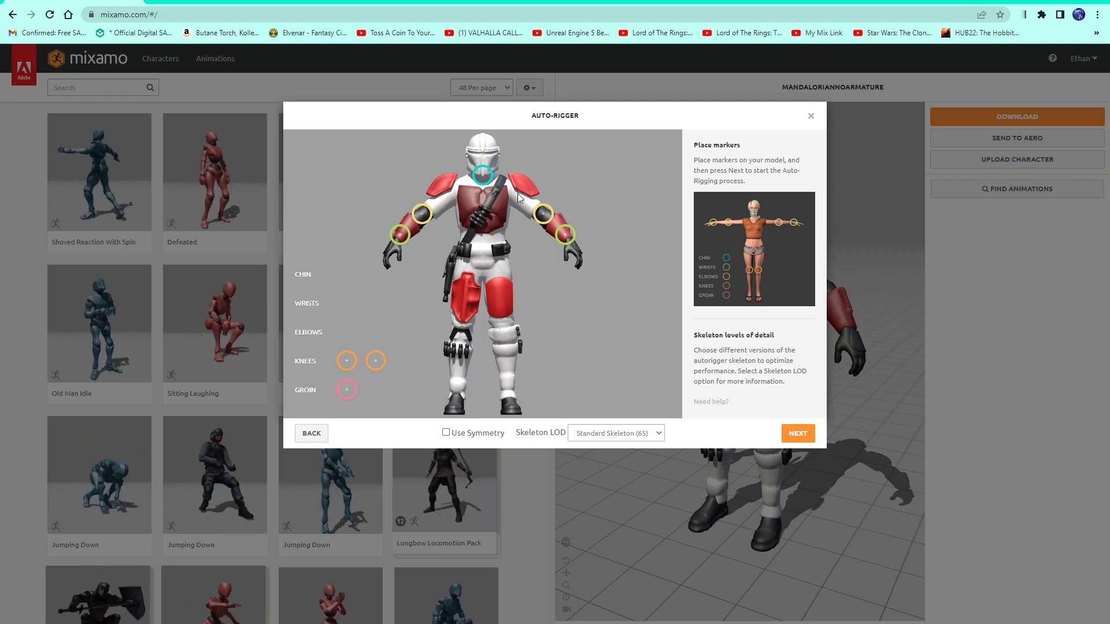
mouse_move(548, 218)
mouse_down()
mouse_move(543, 227)
mouse_move(544, 217)
mouse_up()
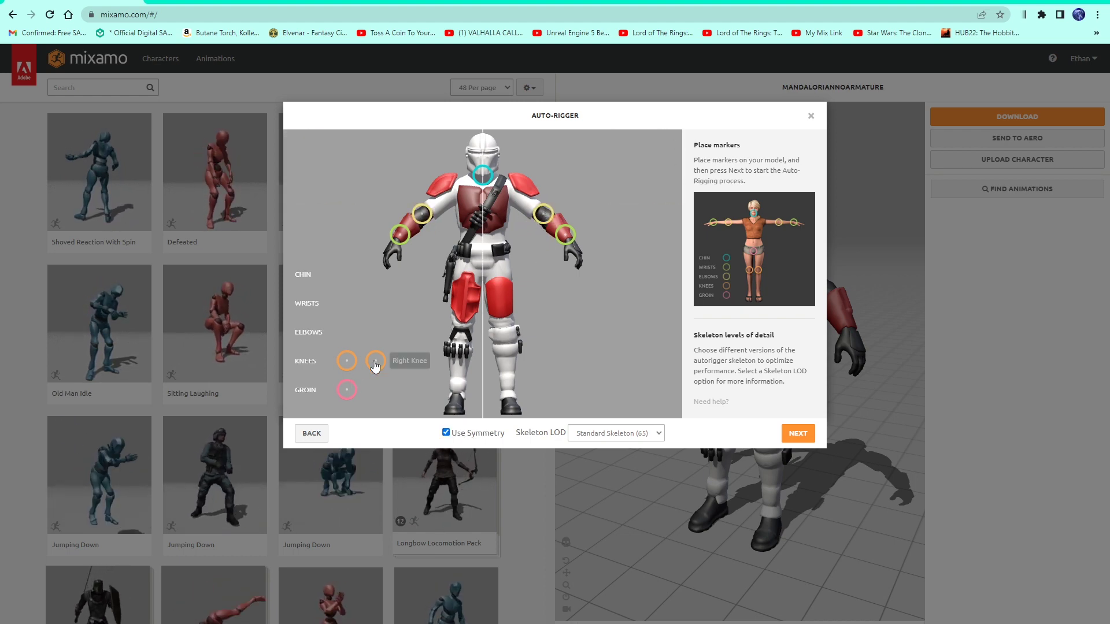
mouse_move(375, 364)
mouse_down()
mouse_move(435, 342)
mouse_move(462, 312)
mouse_move(464, 330)
mouse_up()
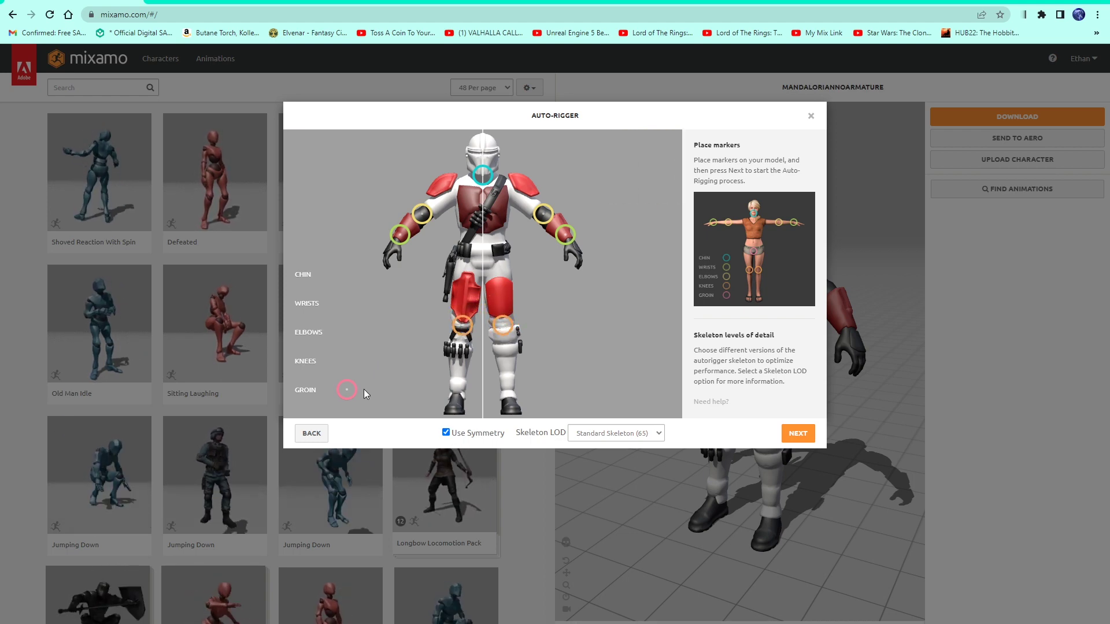
mouse_move(347, 389)
mouse_down()
mouse_move(497, 309)
mouse_move(485, 282)
mouse_up()
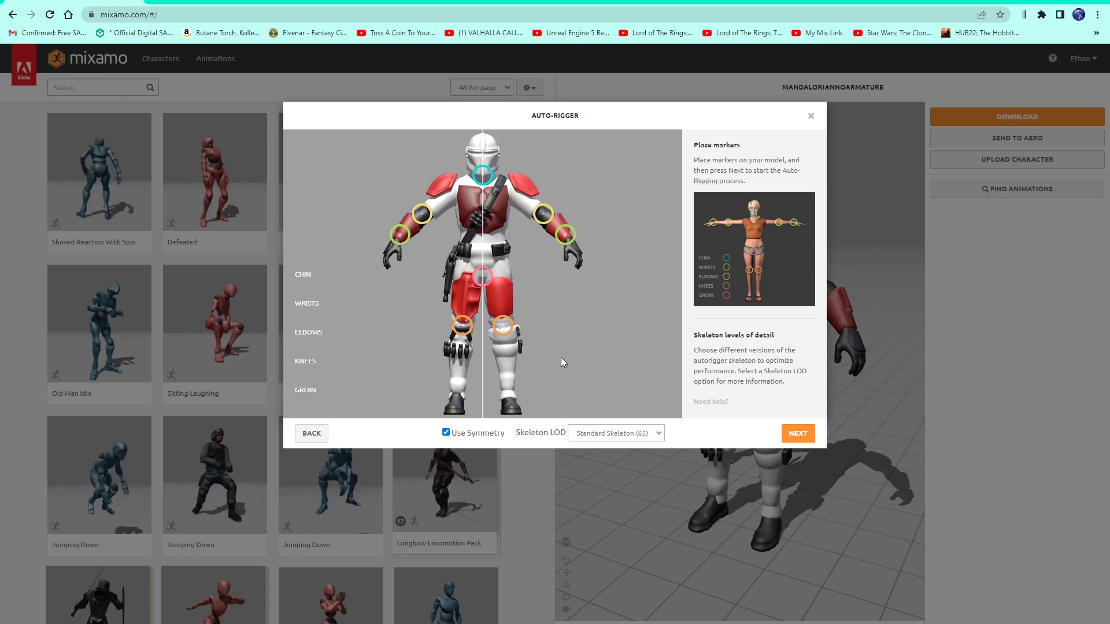
- Choose the Standard Skeleton (65) level of detail and start the auto-rigging
click(609, 434)
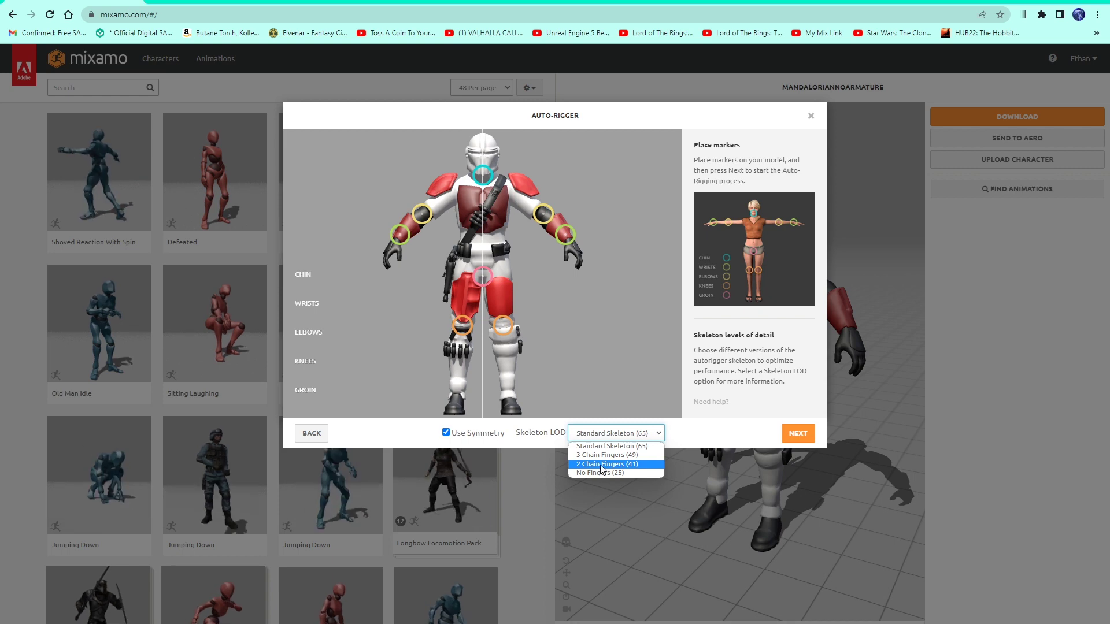
click(636, 448)
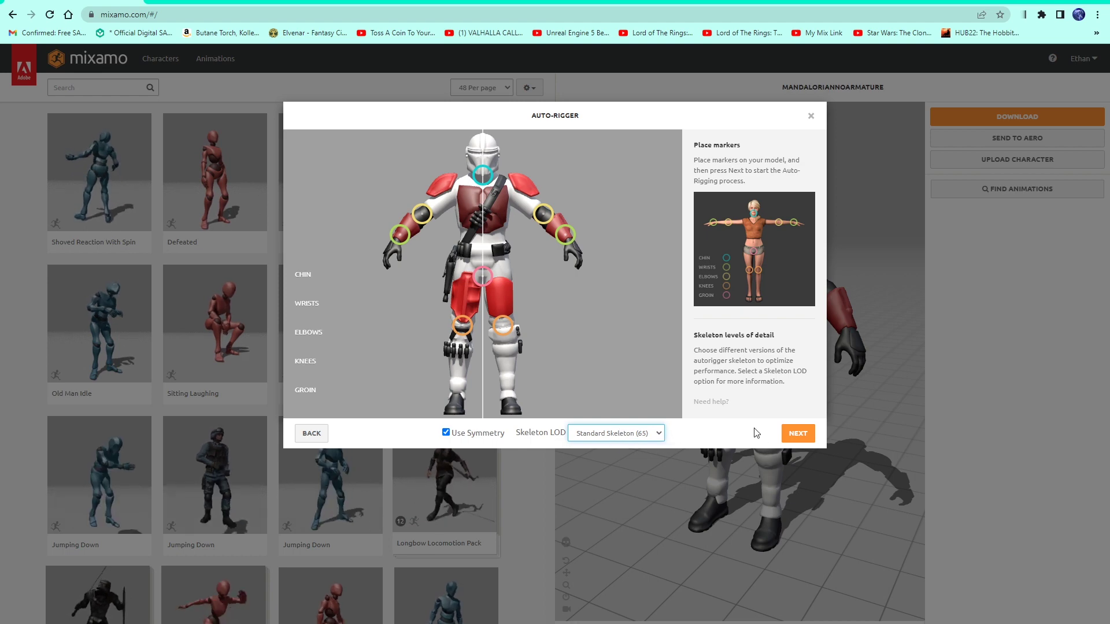
click(811, 437)
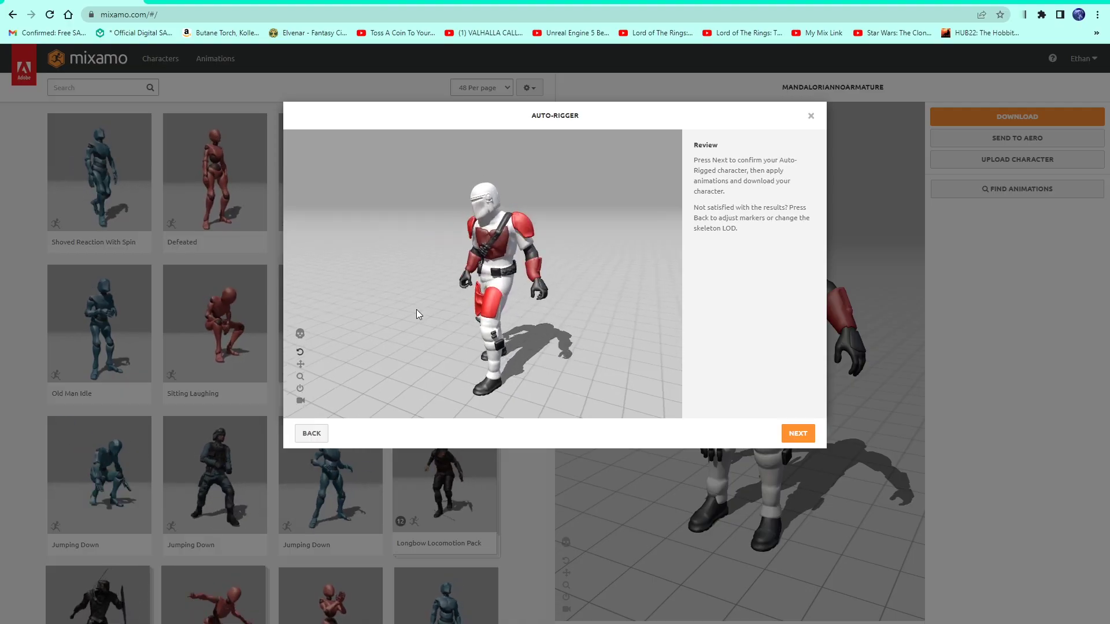
- Review the rigged character from several angles, then accept it as the replacement for the previous character
drag(551, 315, 497, 288)
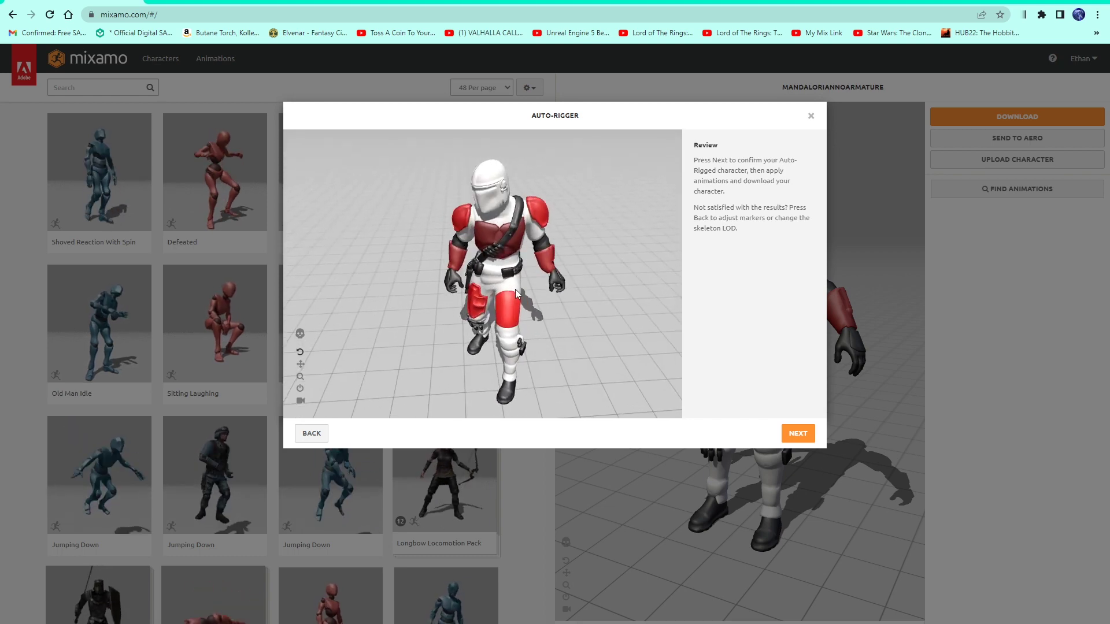
drag(508, 310, 405, 314)
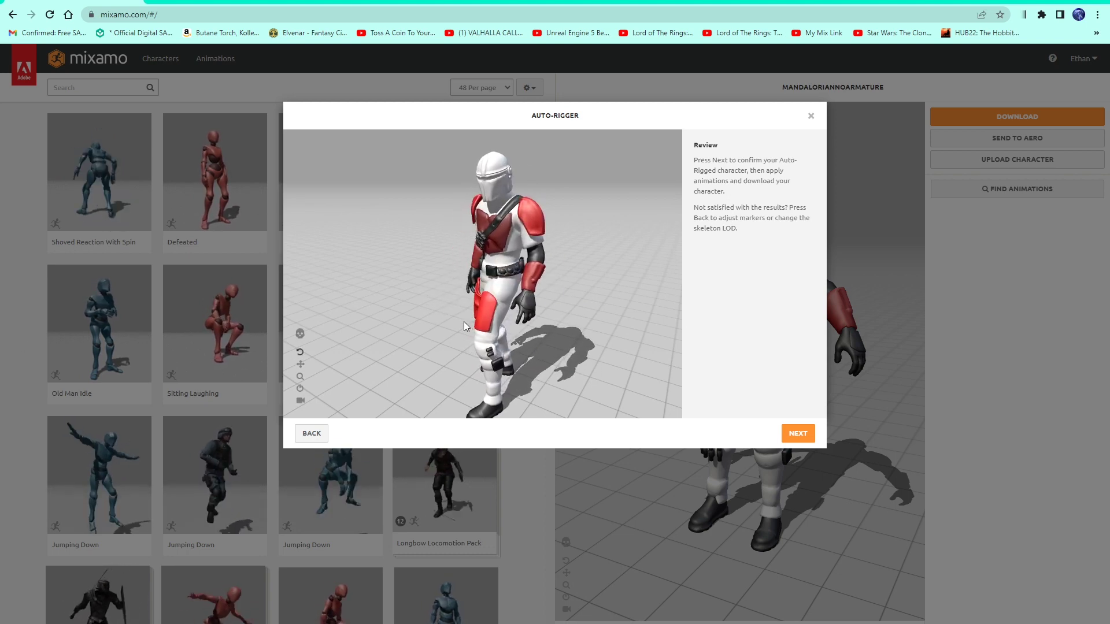
click(799, 435)
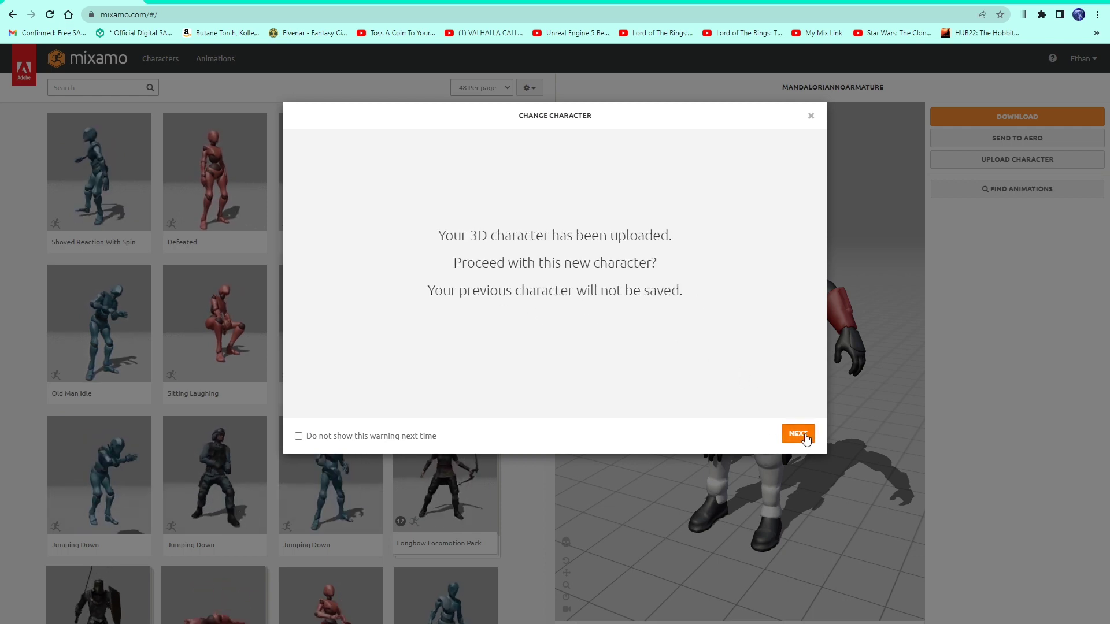
click(798, 435)
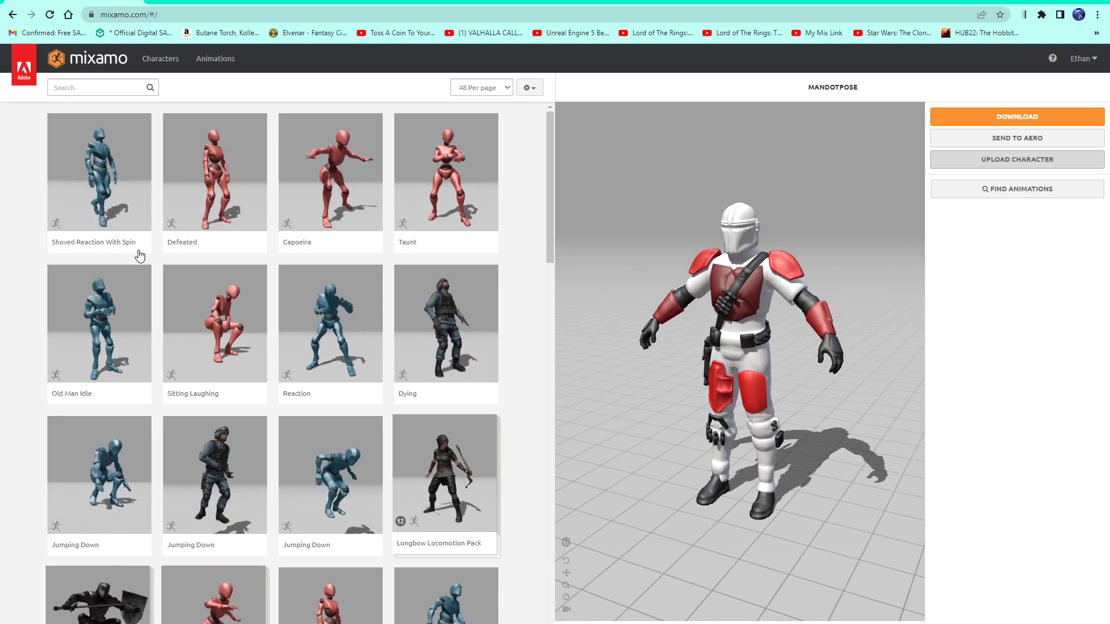
- Browse the animation library and search it for "salsa"
scroll(174, 210, down, 12)
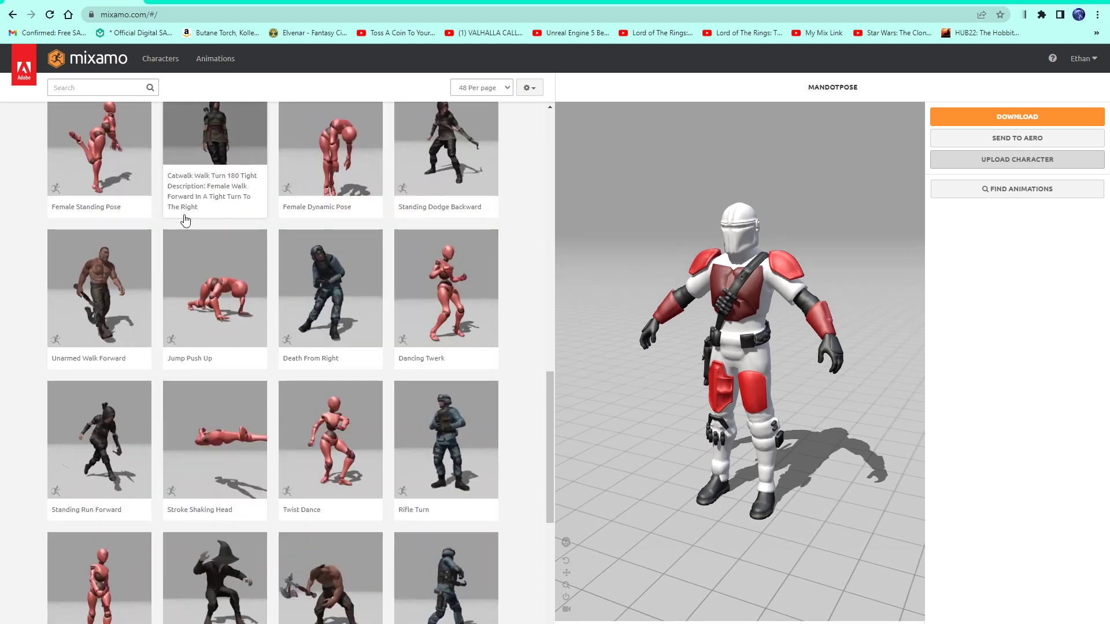
scroll(185, 272, up, 8)
scroll(190, 323, up, 5)
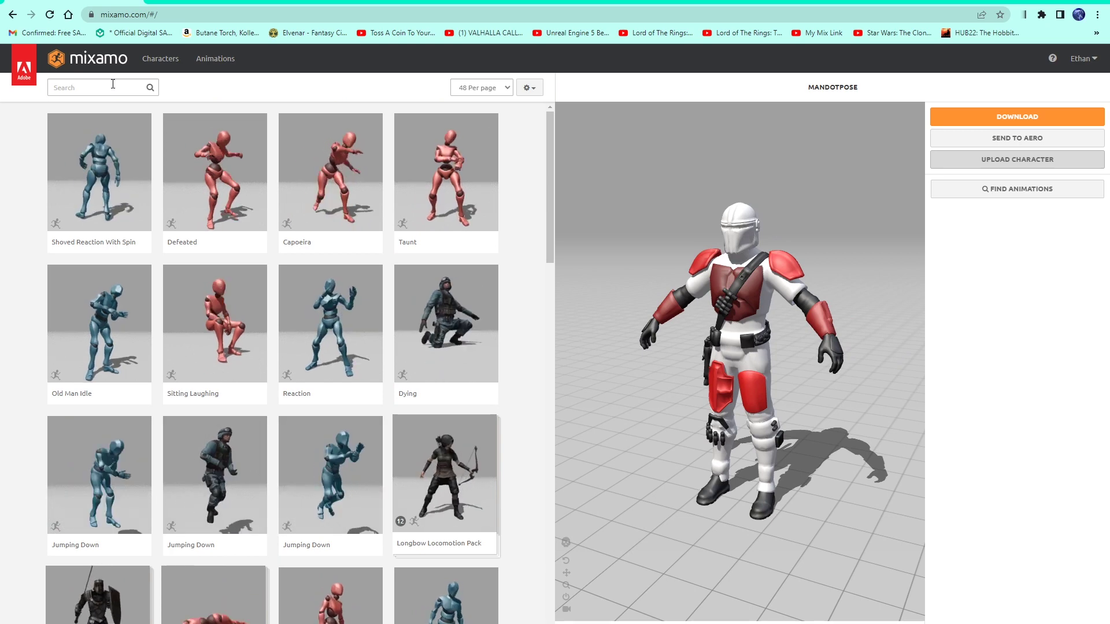
click(92, 88)
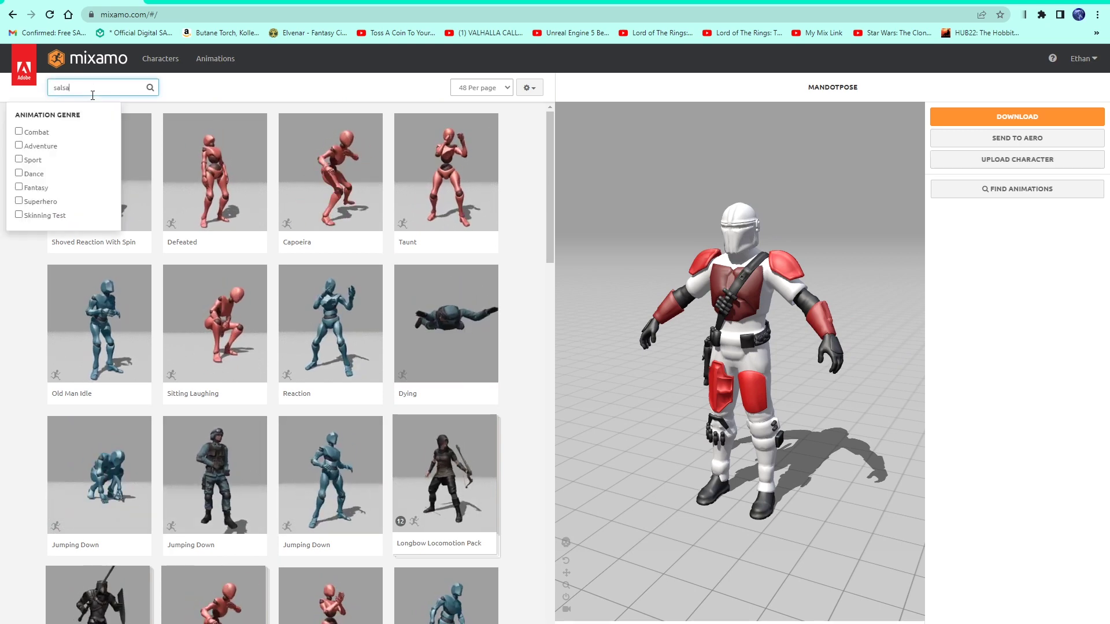
text(salsa)
key(Return)
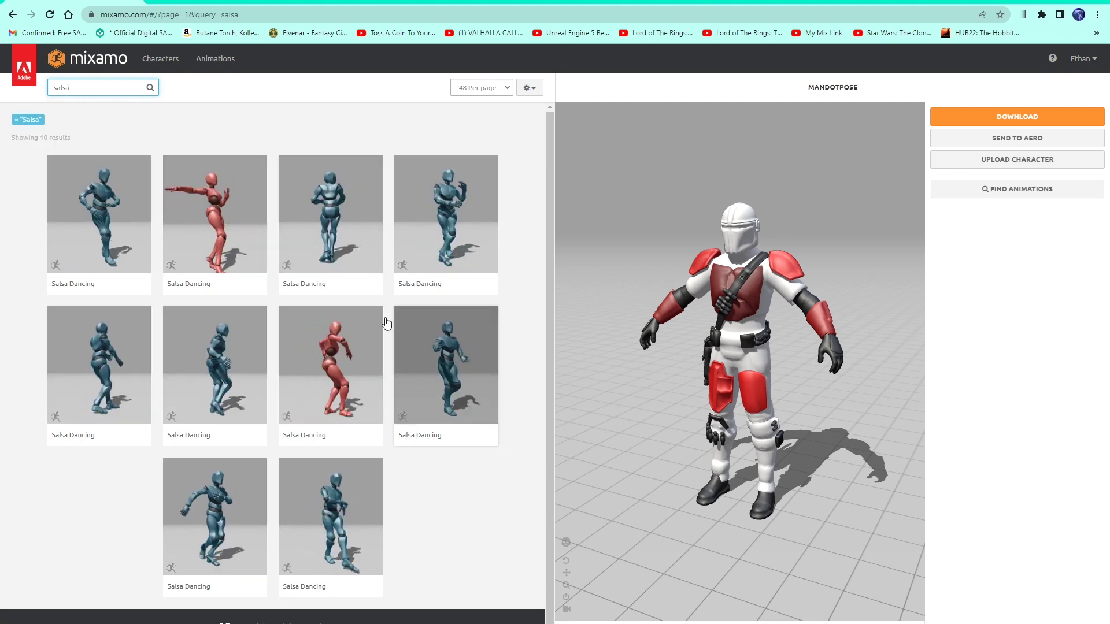
- Apply the first Salsa Dancing animation in the results to the Mandalorian character and preview it
click(100, 220)
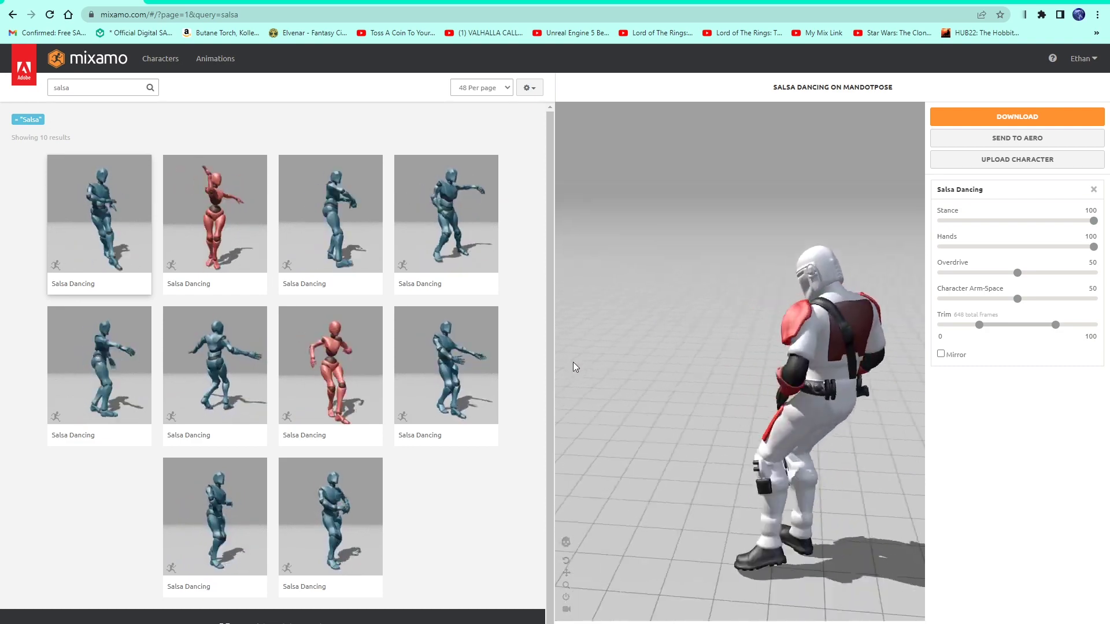
drag(574, 362, 737, 358)
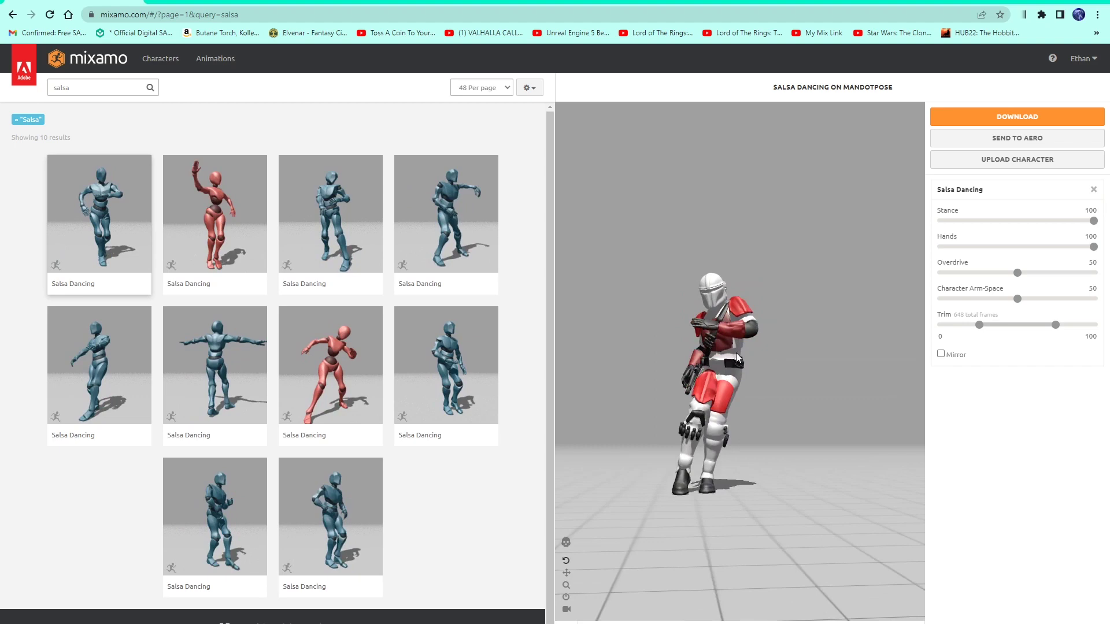
- Search the animation library for "gun" and browse the results
double_click(61, 87)
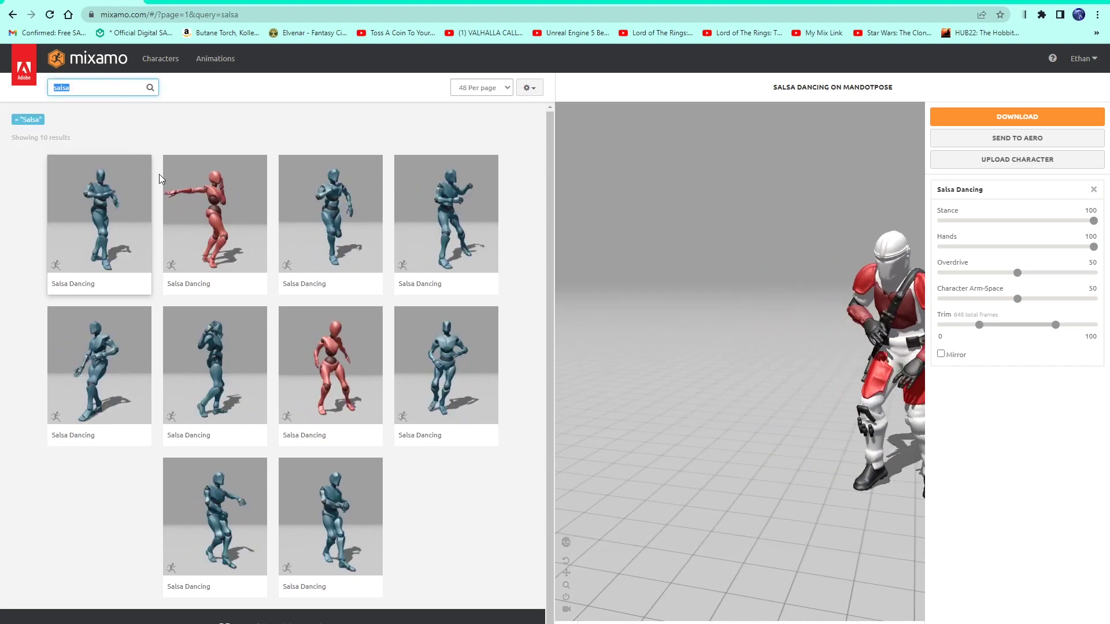
text(gun)
key(Return)
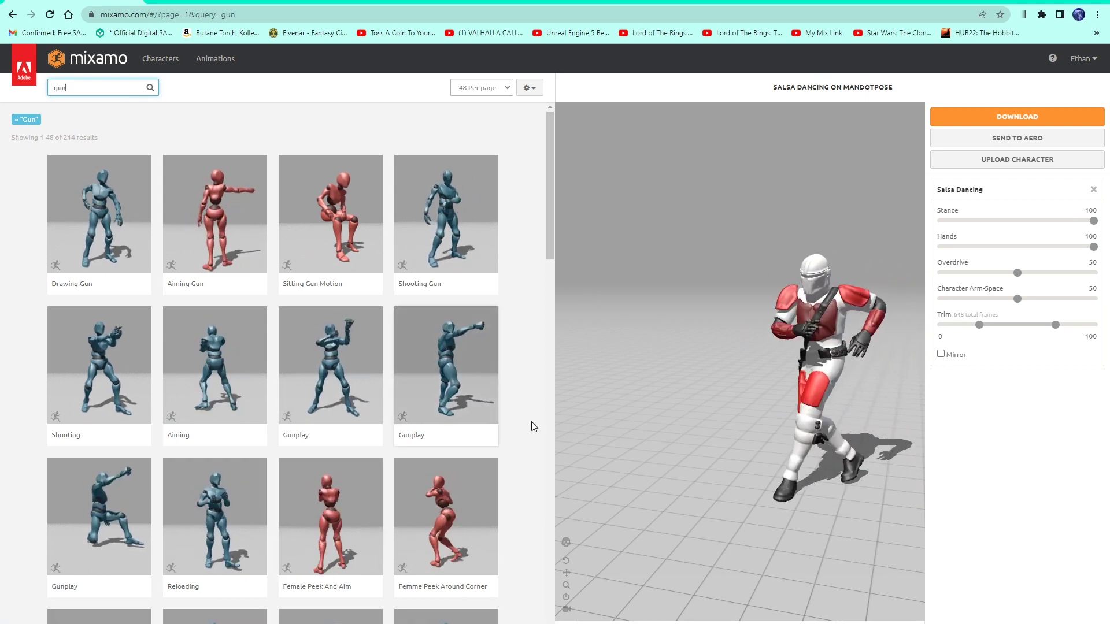
scroll(416, 363, down, 7)
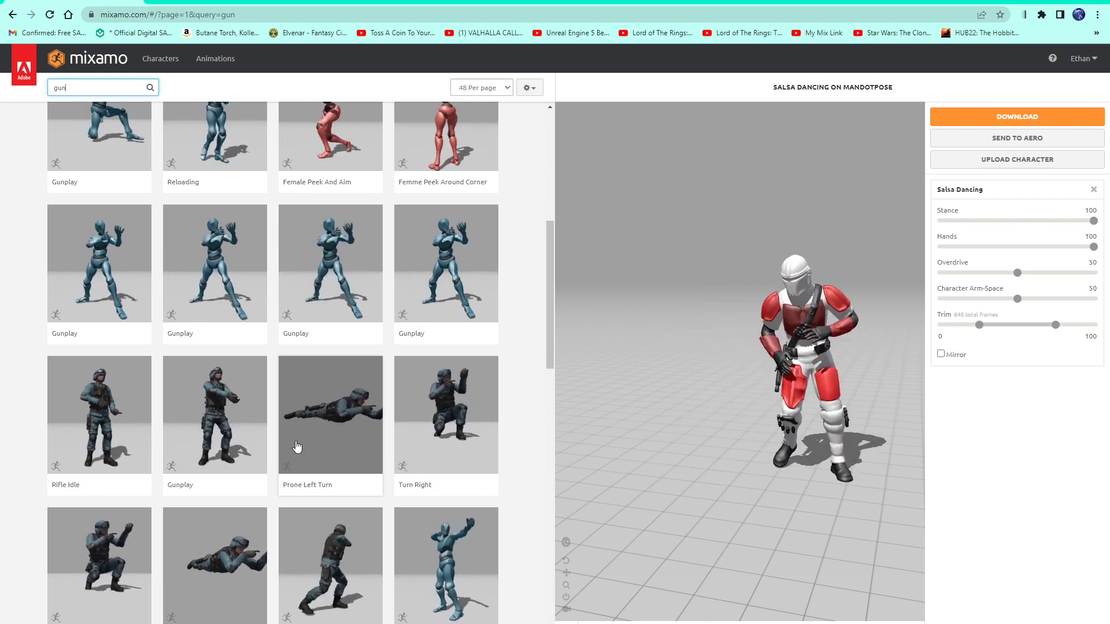
scroll(295, 369, up, 3)
scroll(295, 368, up, 5)
- Replace the animation search with "breakdance" and look through the matching animations
drag(68, 87, 42, 99)
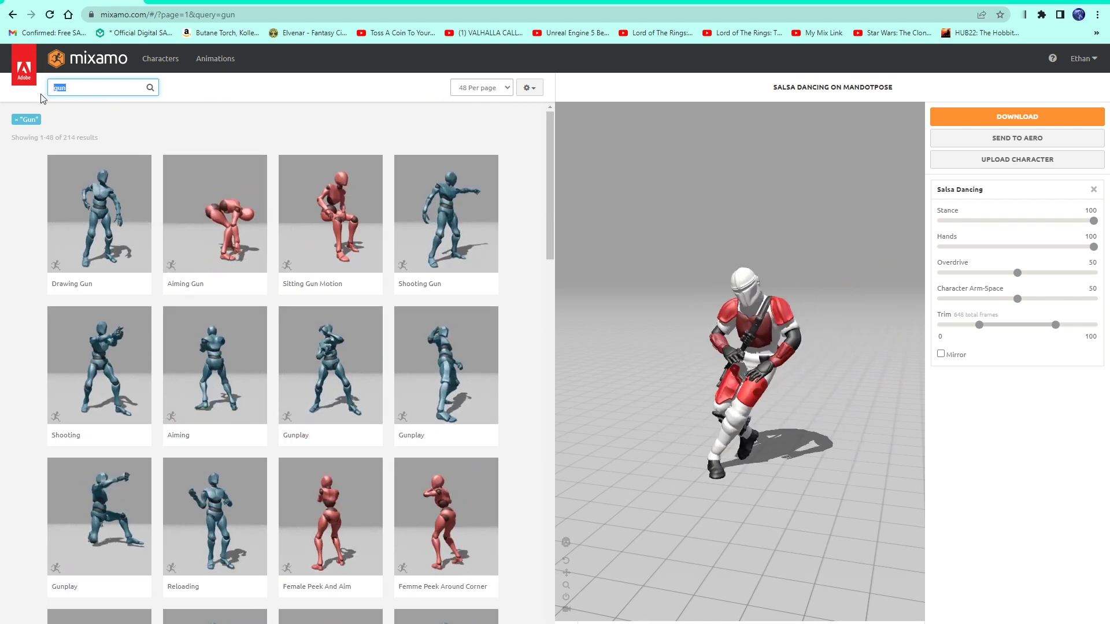
key(BackSpace)
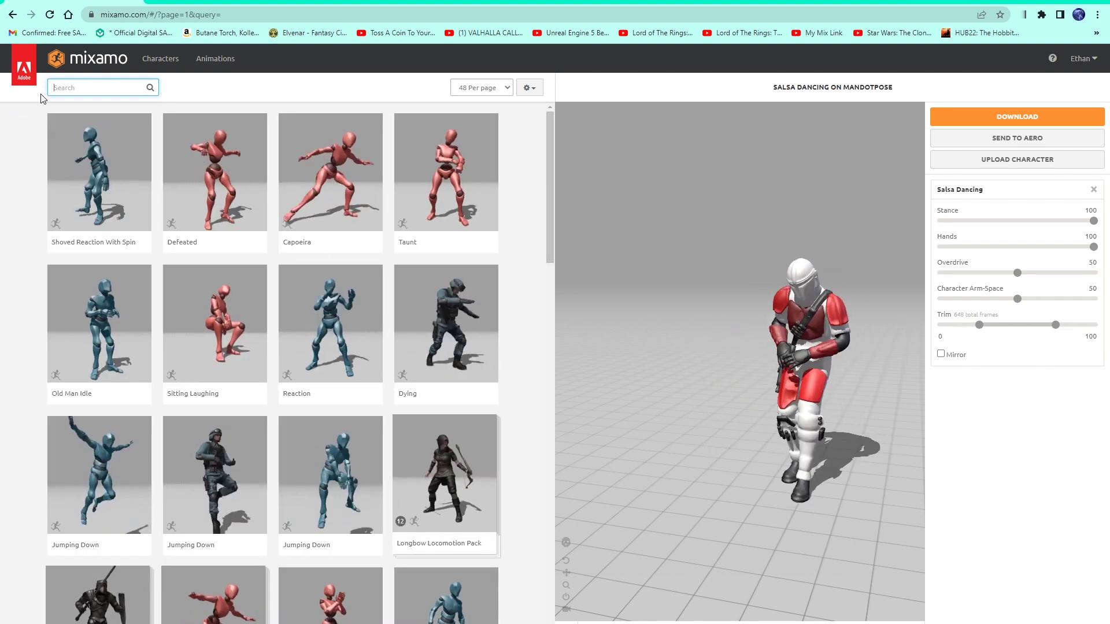
text(break)
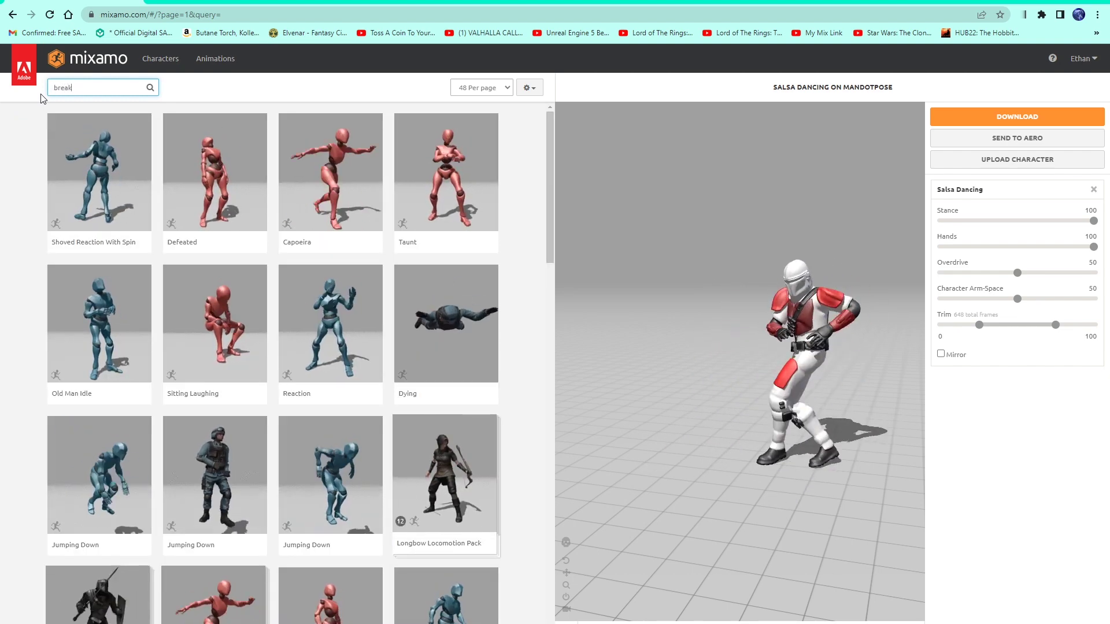
text(dance)
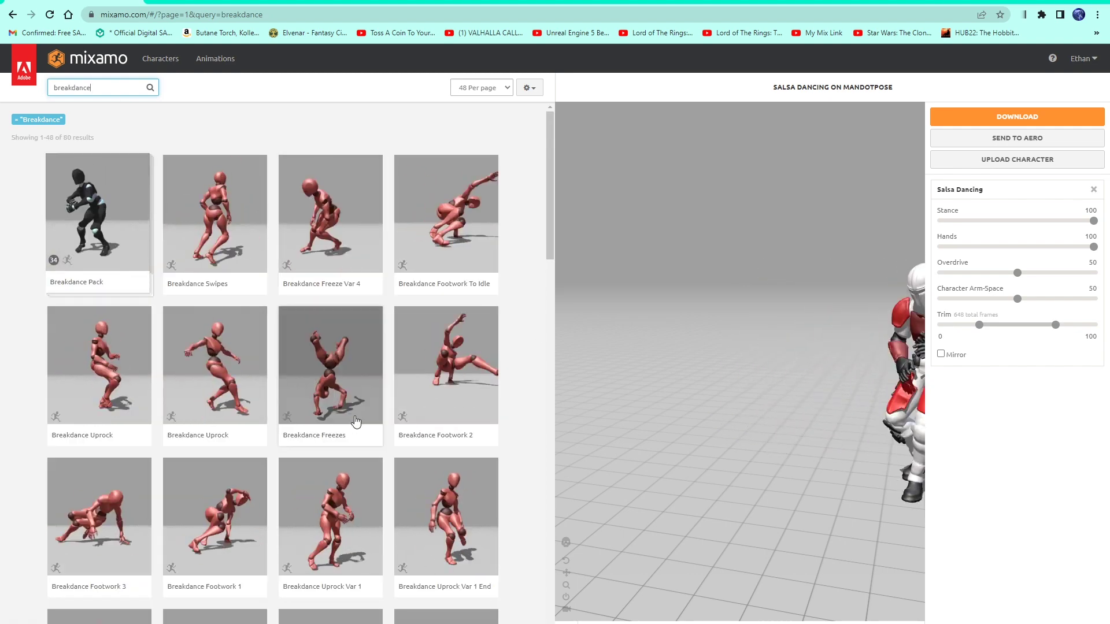
scroll(354, 425, down, 15)
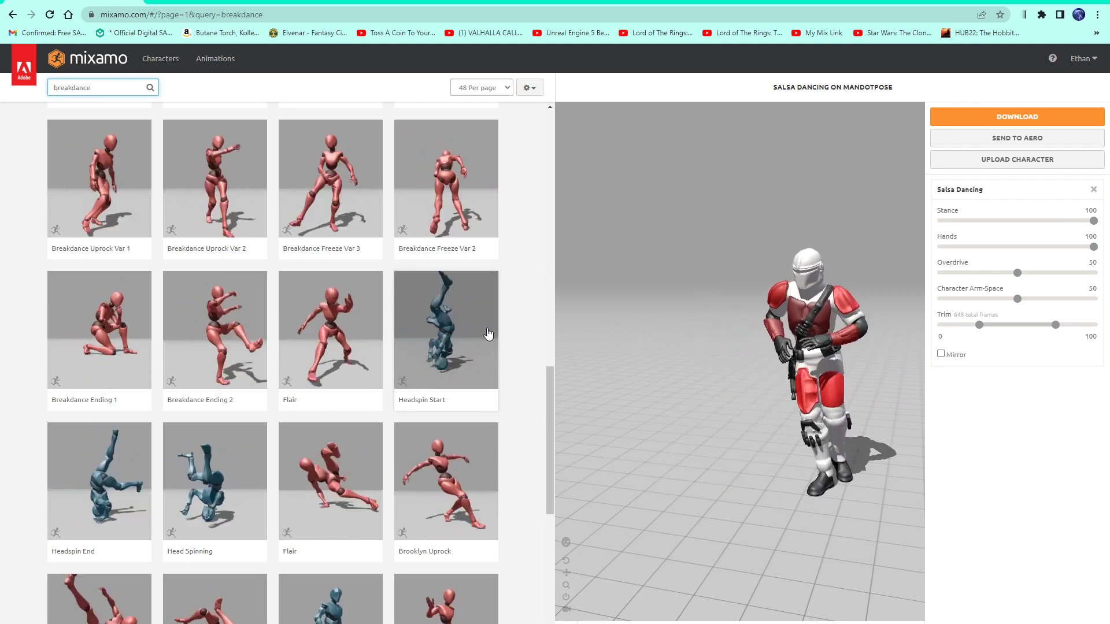
- Try the Headspin Start animation on the character and browse the other breakdance animations
click(488, 334)
scroll(264, 298, up, 10)
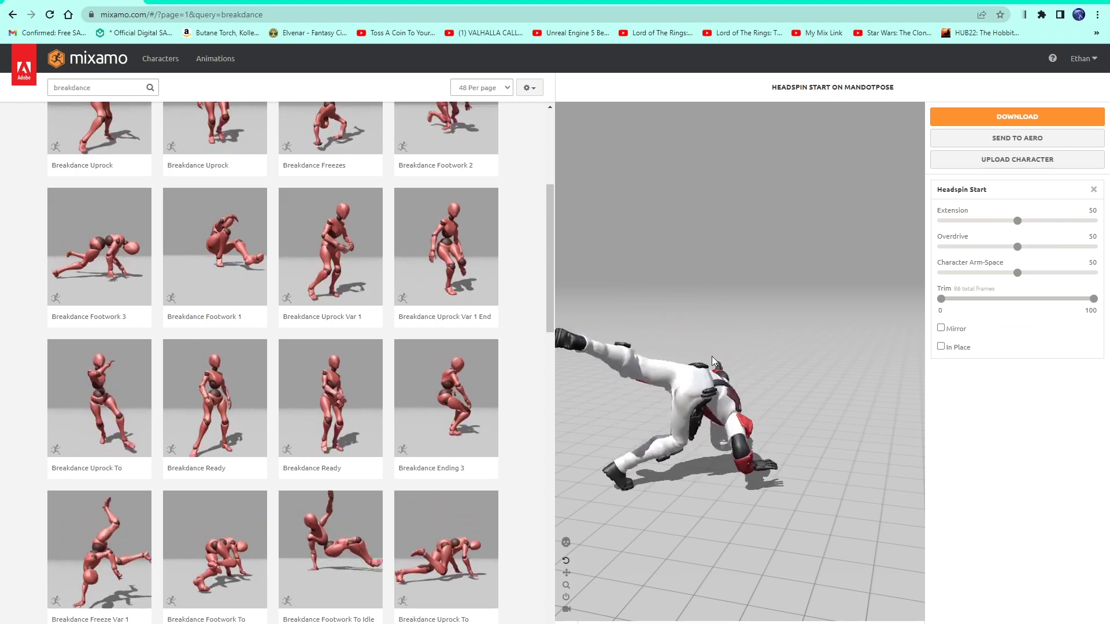
scroll(411, 393, up, 4)
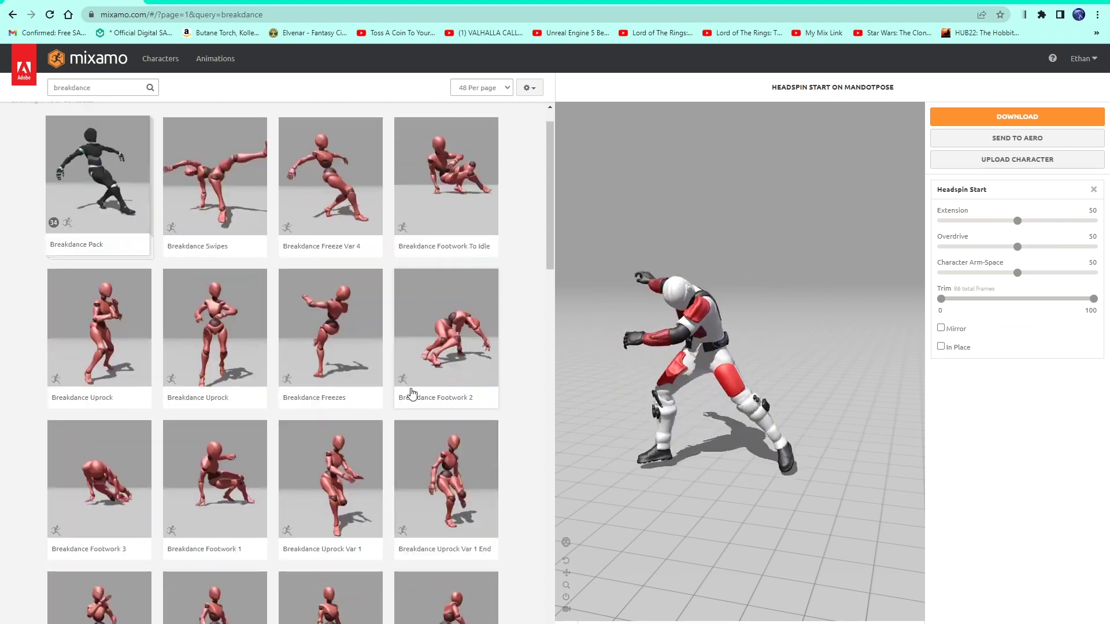
scroll(370, 381, up, 1)
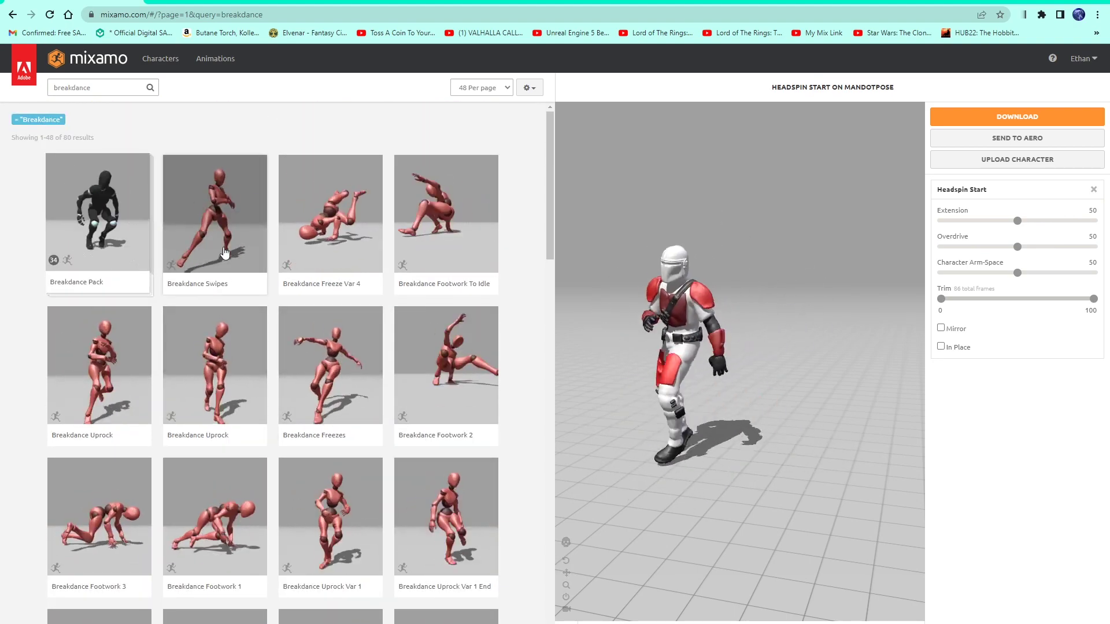
- Search the library for "salsa" again and reapply the first Salsa Dancing animation to the character
double_click(104, 88)
text(sAL)
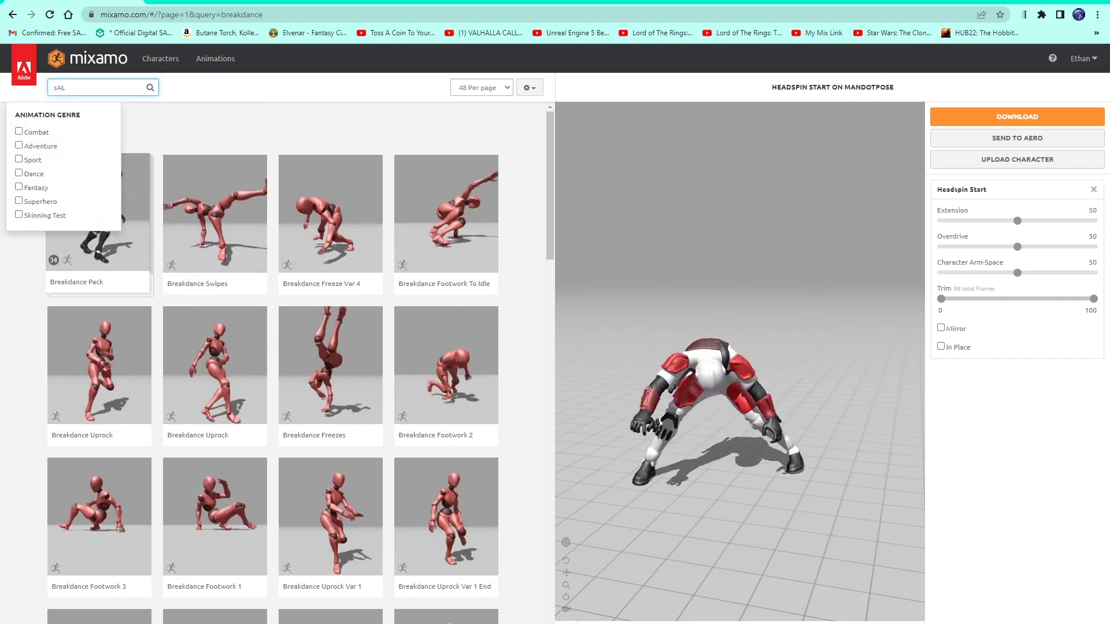
text(sa)
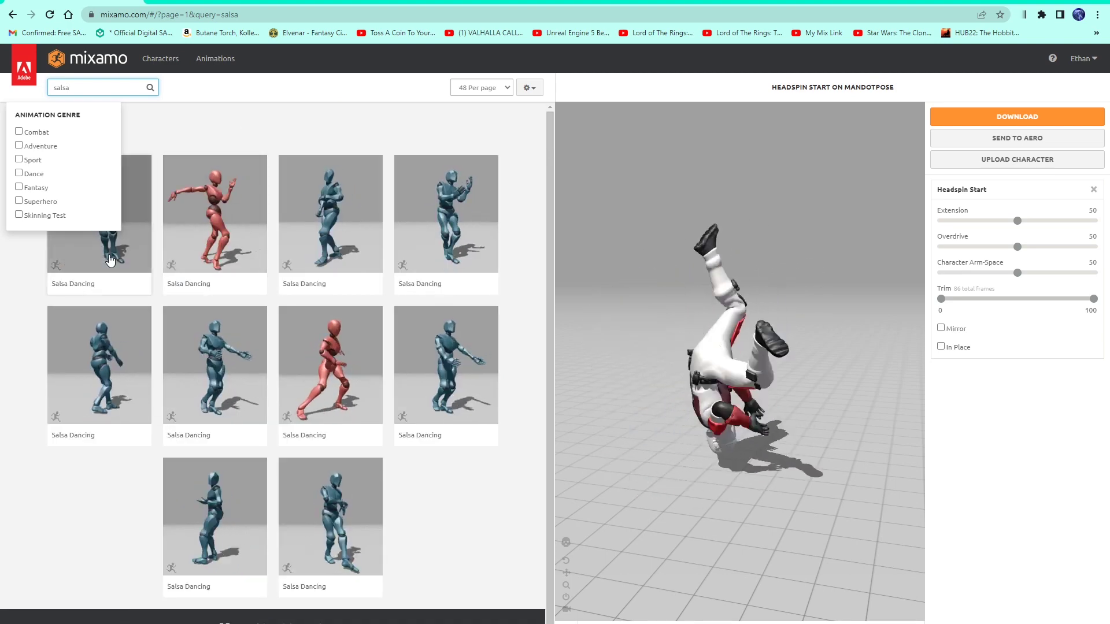
click(110, 260)
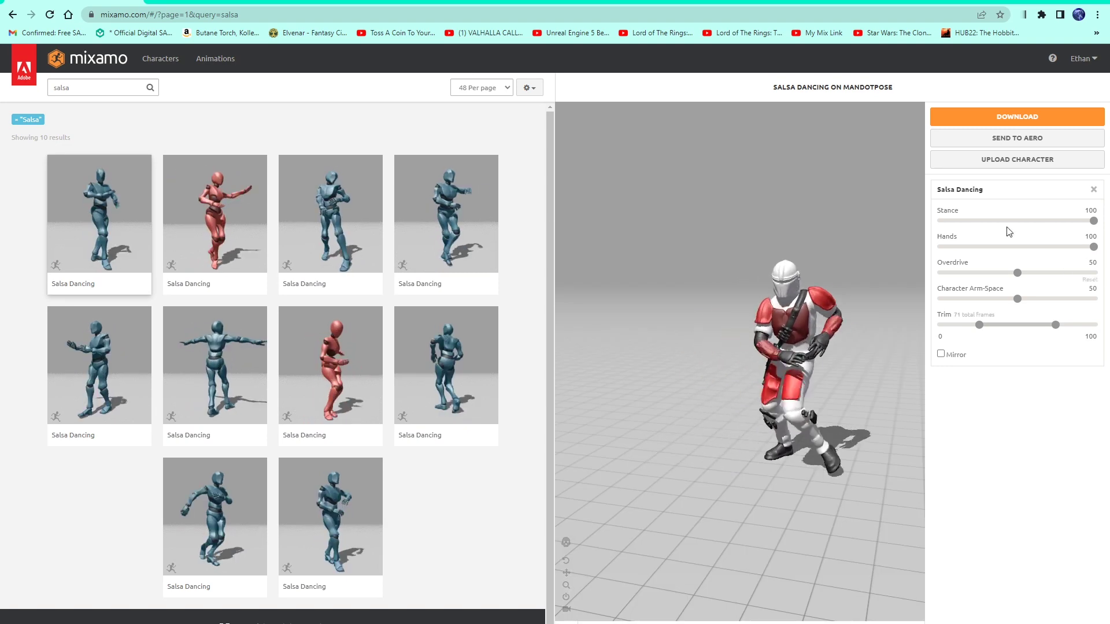
- Try the Salsa Dancing animation's Hands setting at 24, restore it to 100, and set Overdrive to 31
drag(1069, 253, 978, 250)
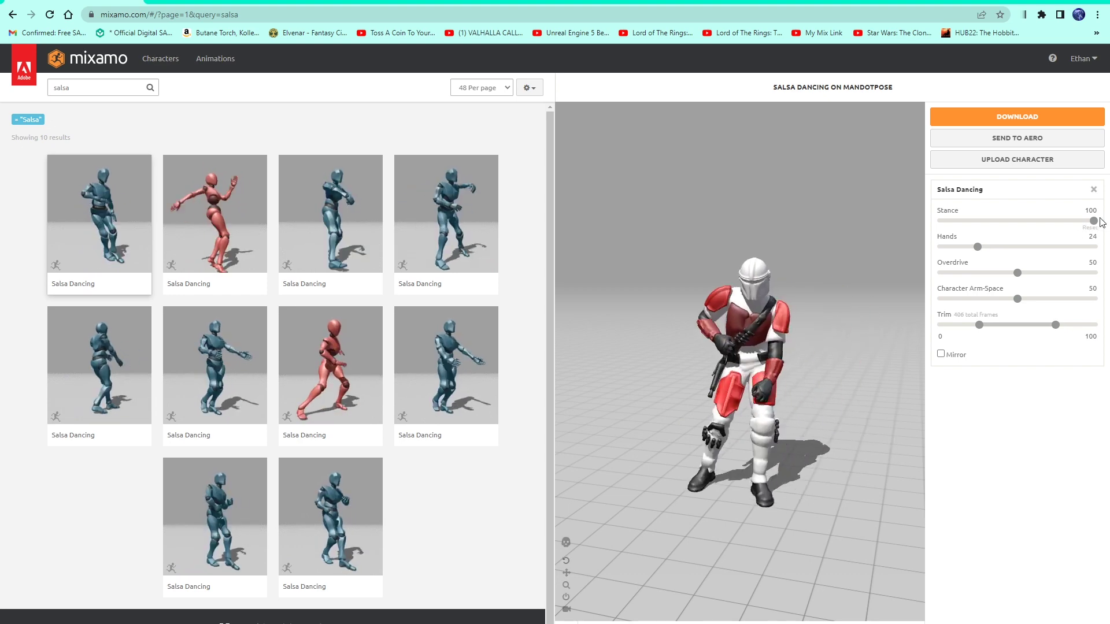
click(1090, 247)
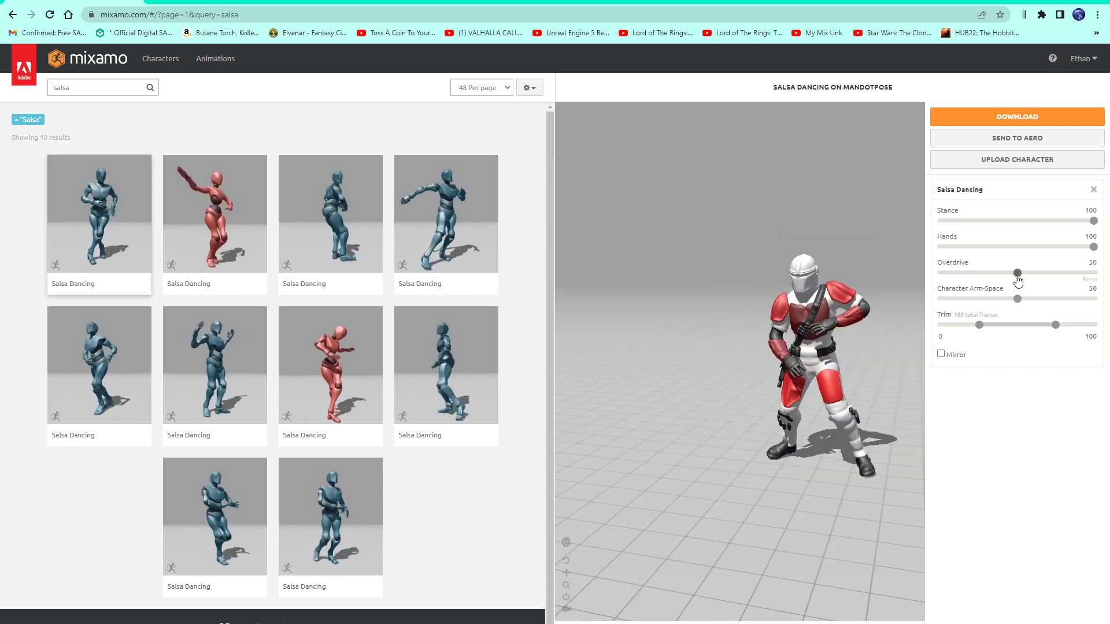
drag(1018, 274, 982, 274)
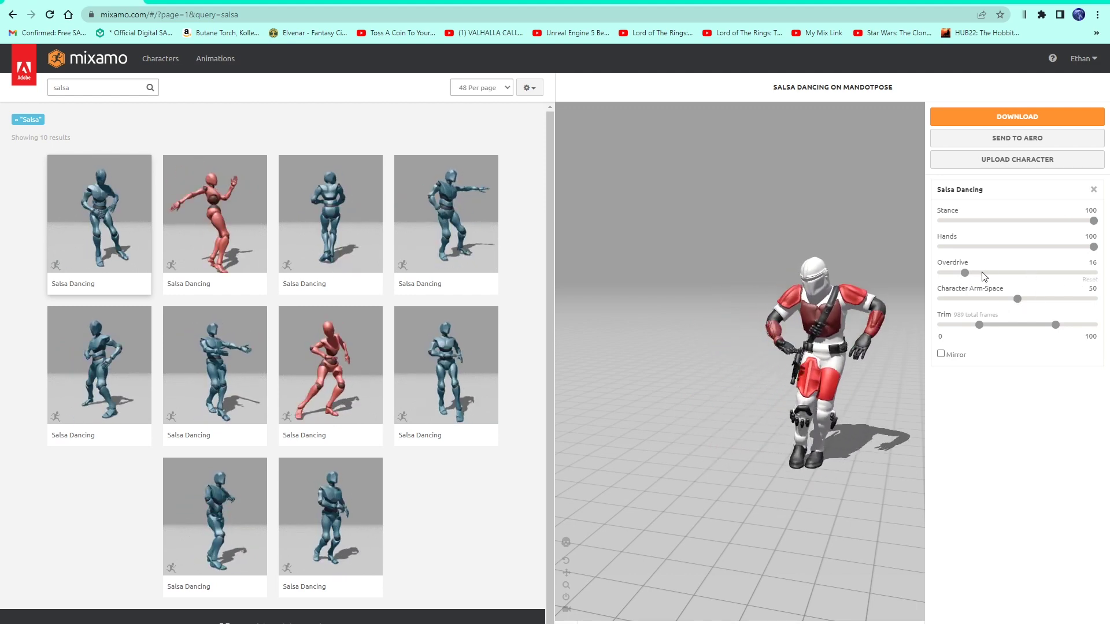
drag(988, 285, 991, 287)
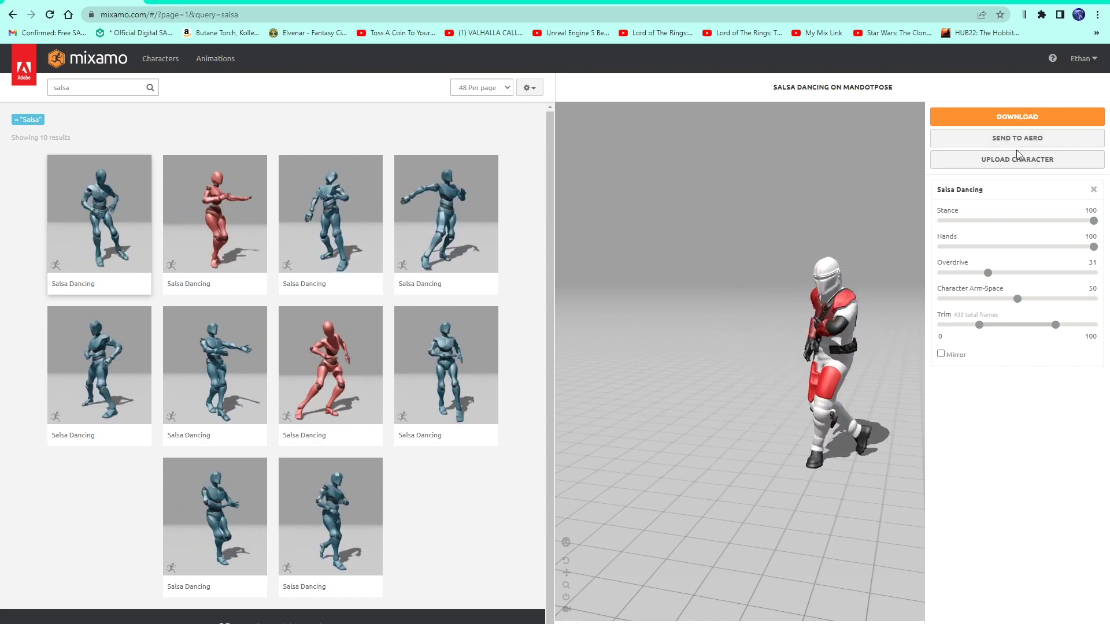
- Download the animated character as FBX Binary with skin, at 30 frames per second and without keyframe reduction
click(1029, 119)
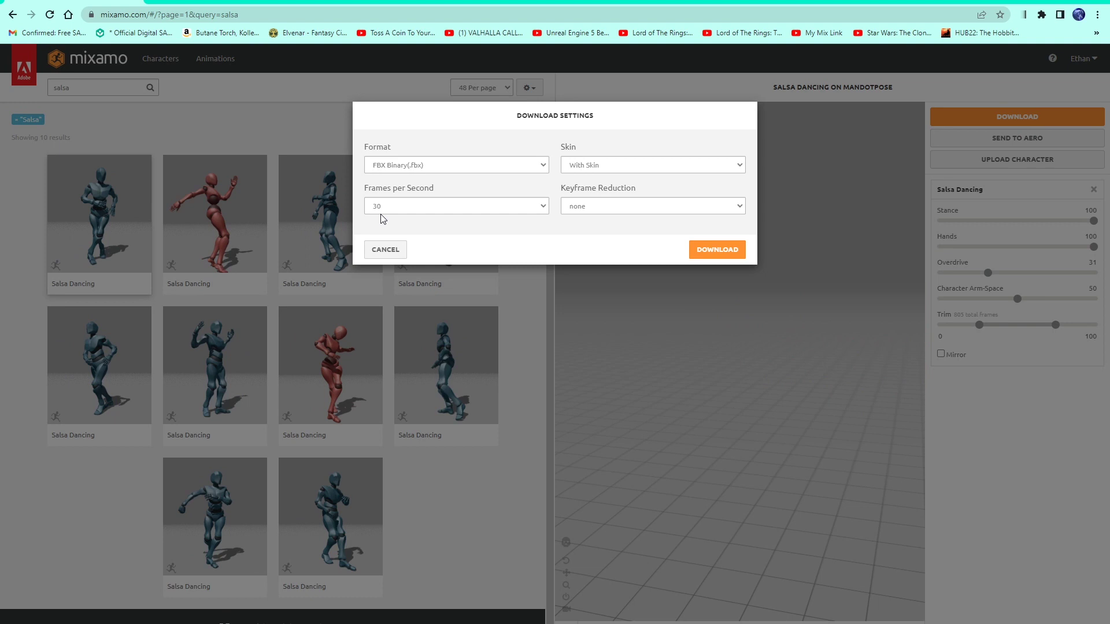
click(687, 172)
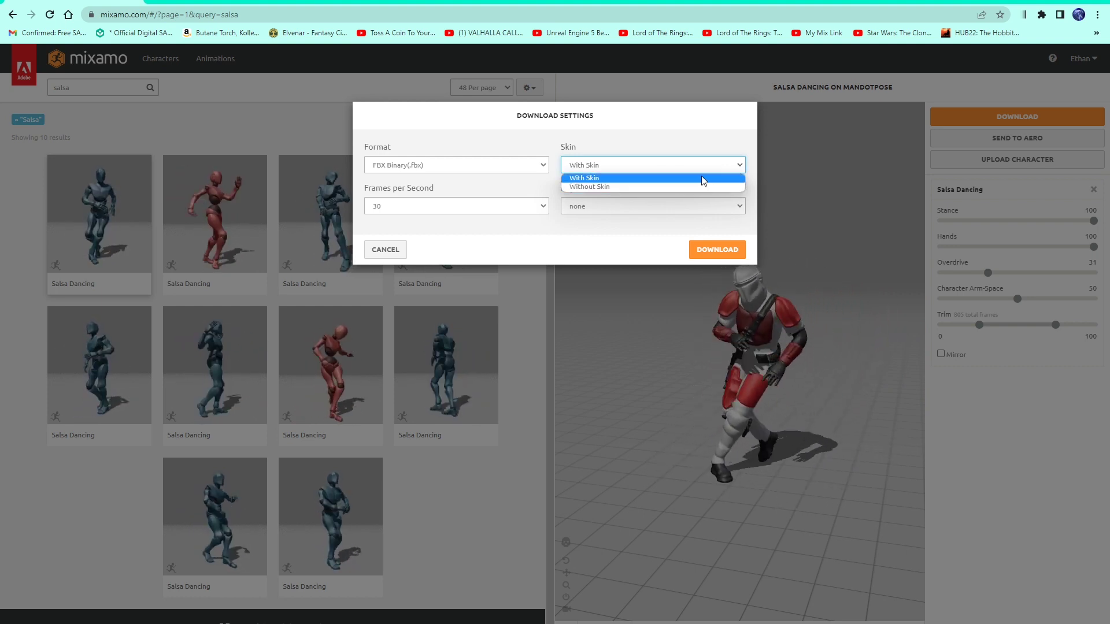
click(703, 179)
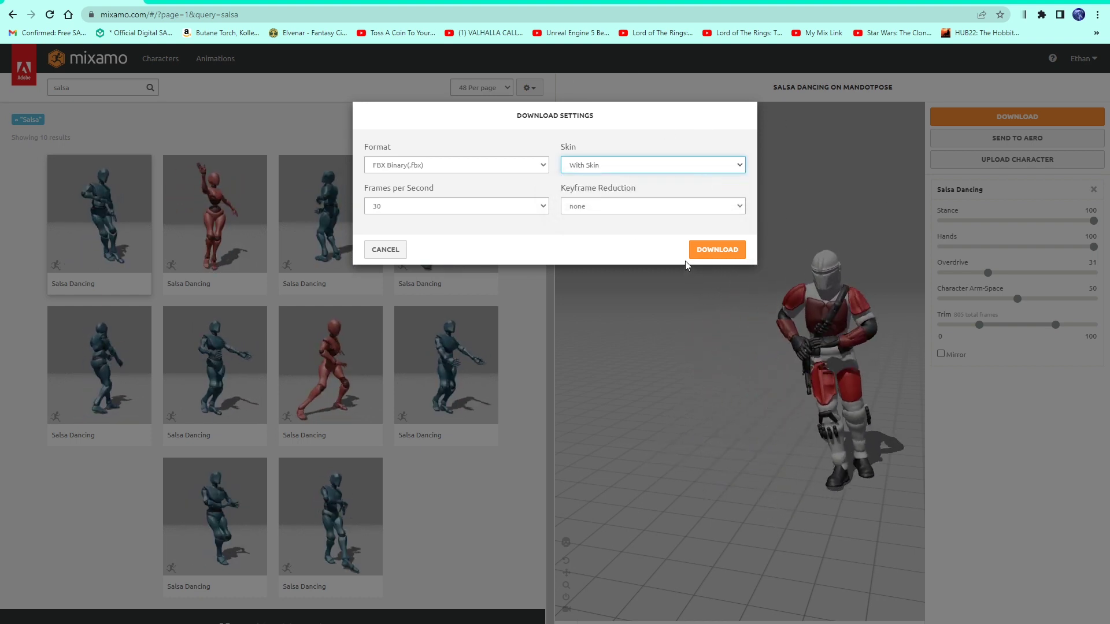
click(719, 254)
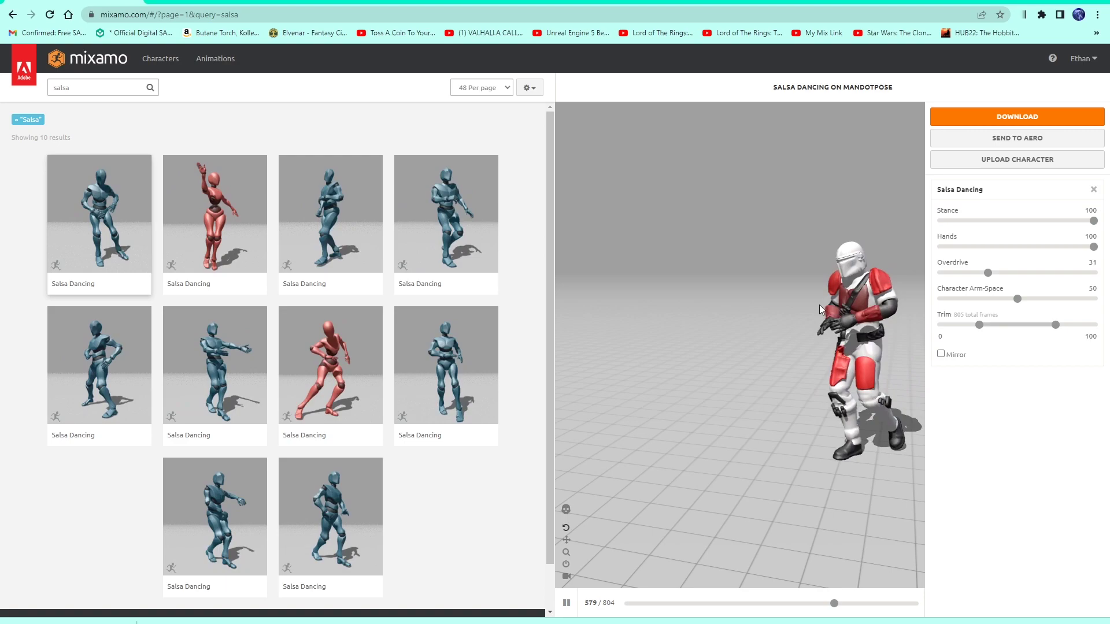
key(space)
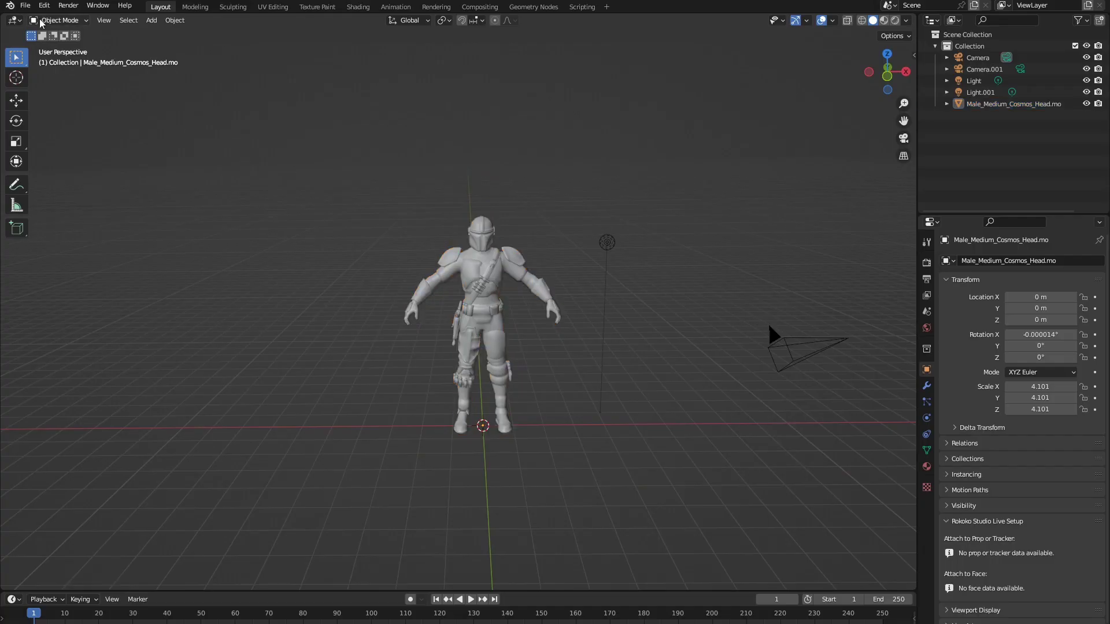
- Switch to Blender and import the FBX file Salsa Dancing (2).fbx from the Downloads folder
click(25, 7)
mouse_move(78, 164)
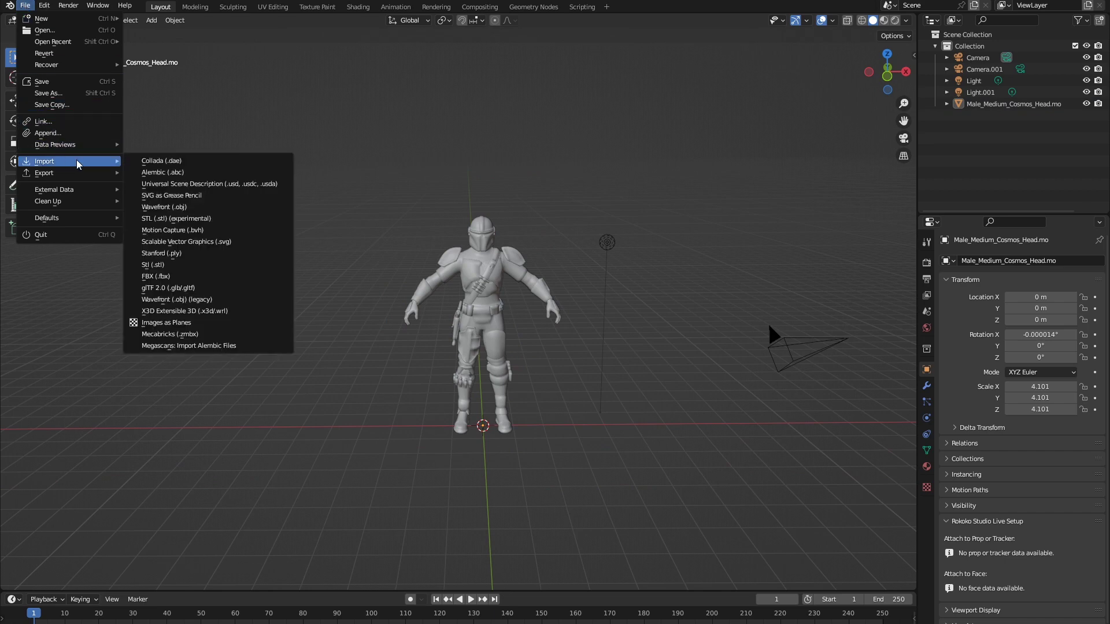
click(193, 276)
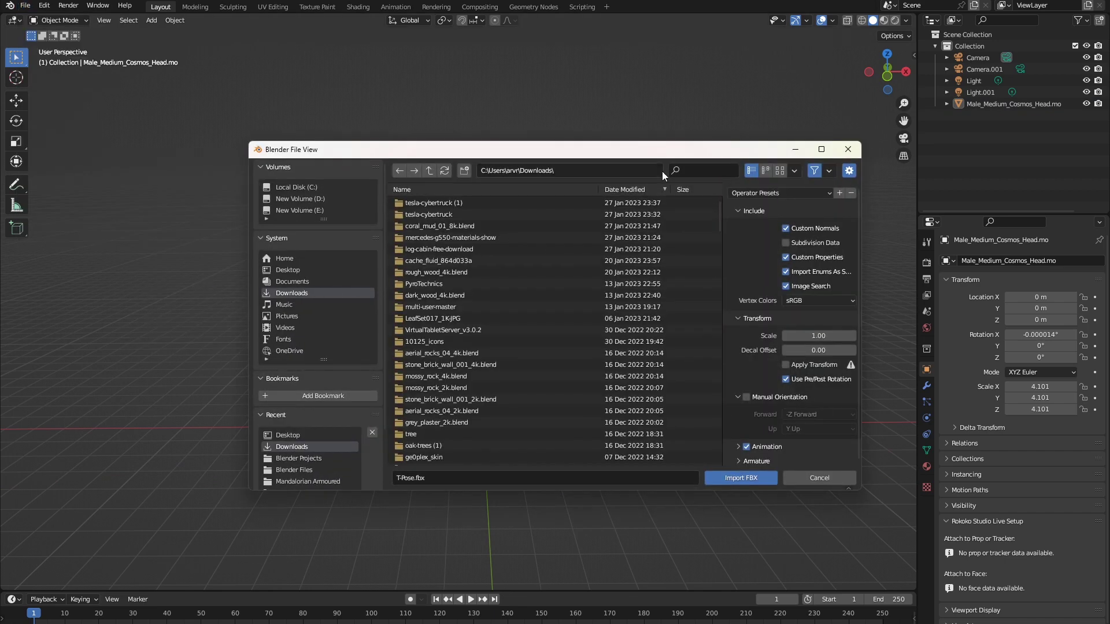
click(688, 166)
text(s)
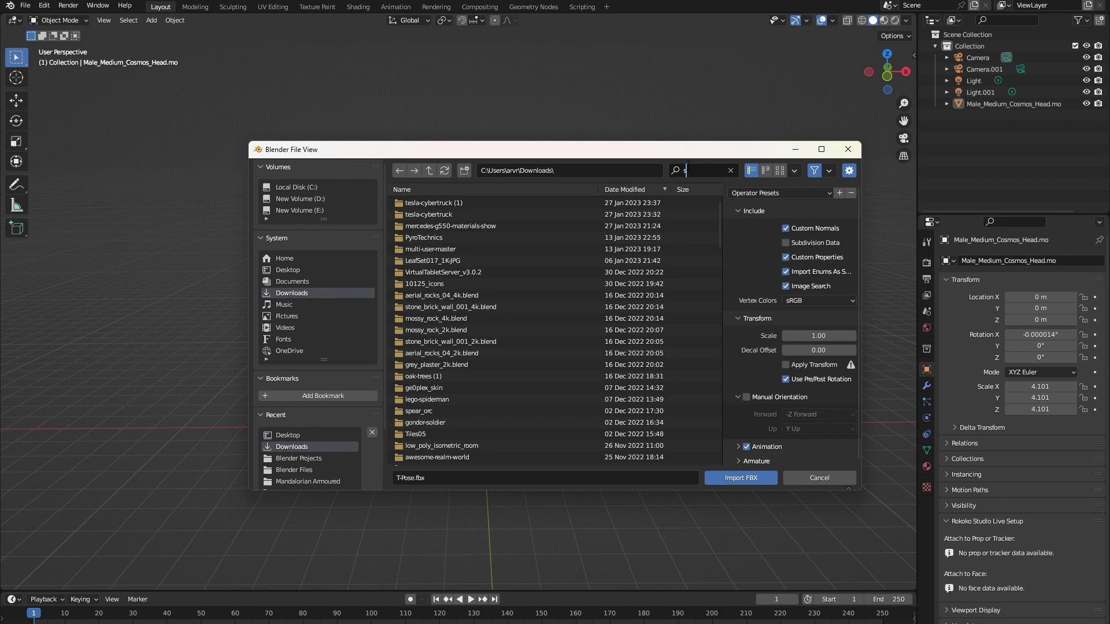
text(als)
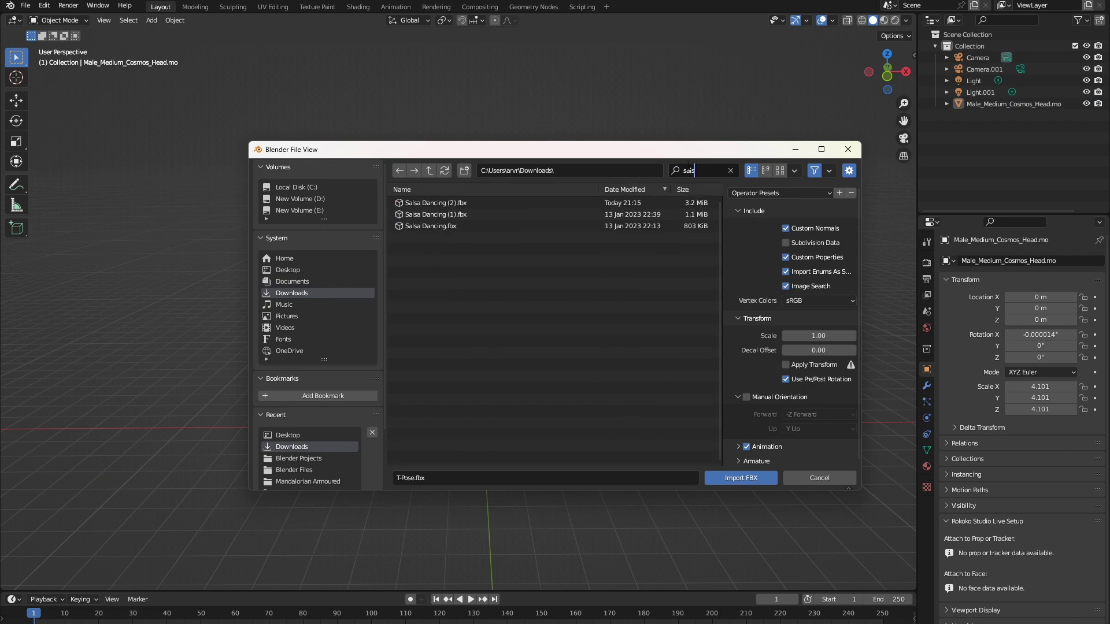
click(466, 203)
click(743, 479)
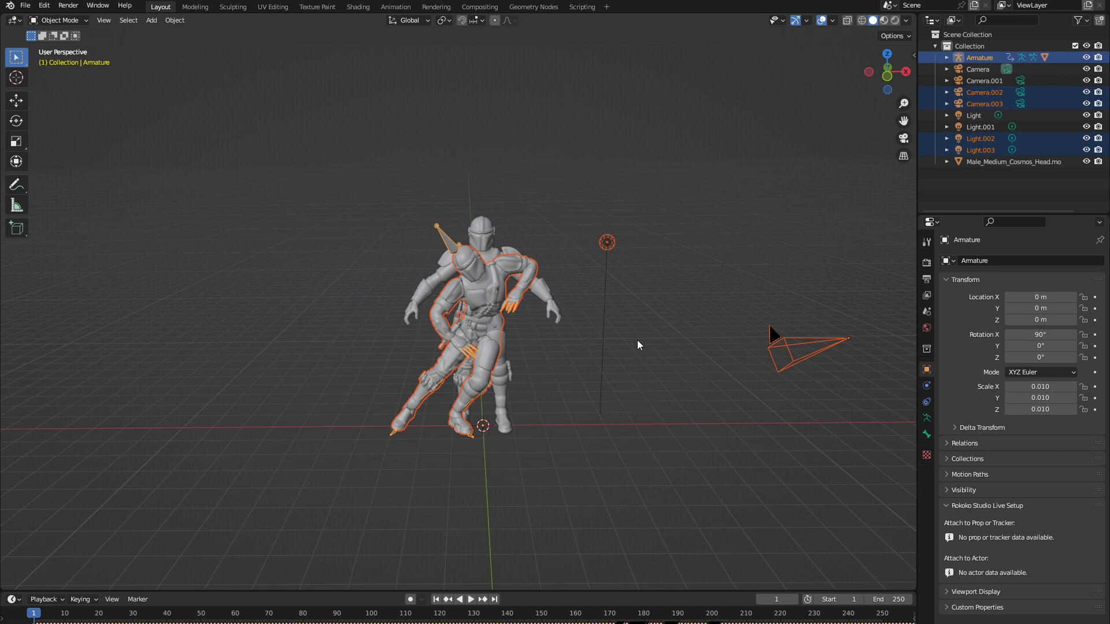
- Move the imported dancing character about -5.6 m along X and delete the original static Mandalorian mesh
key(g)
key(x)
click(435, 345)
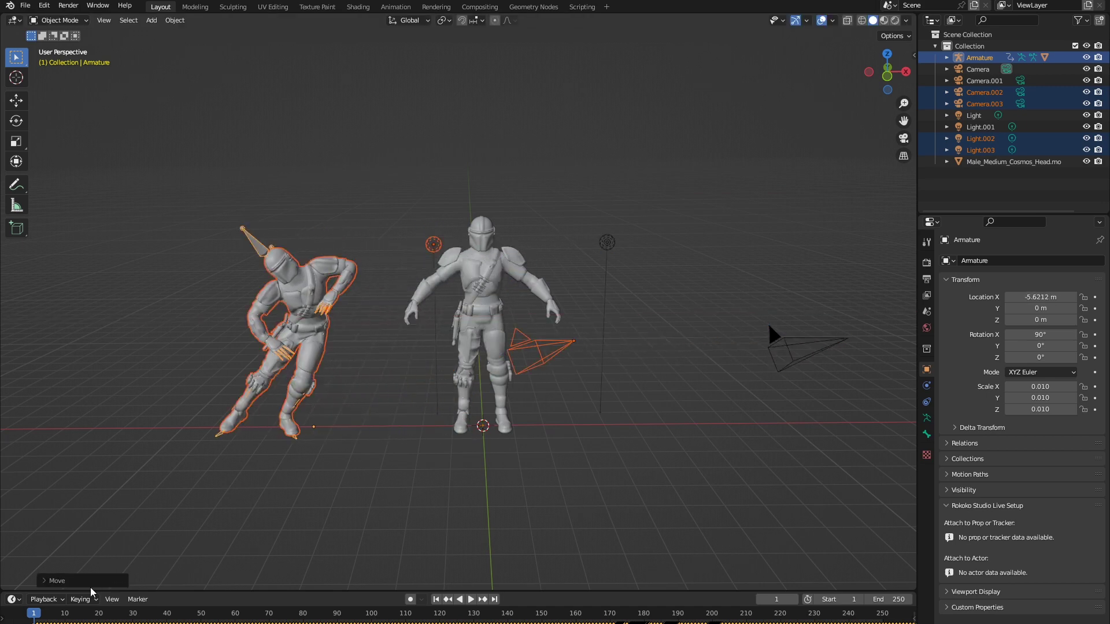
click(462, 256)
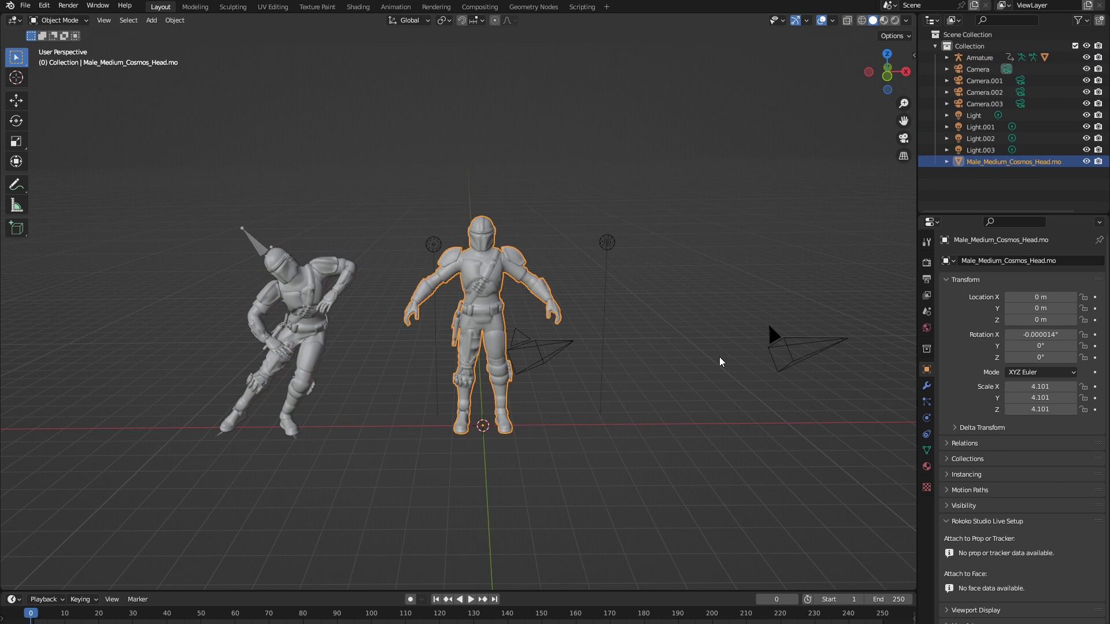
key(Delete)
- Play the salsa animation and check the character's motion from near and far
shift+middle_drag(359, 407, 557, 411)
key(space)
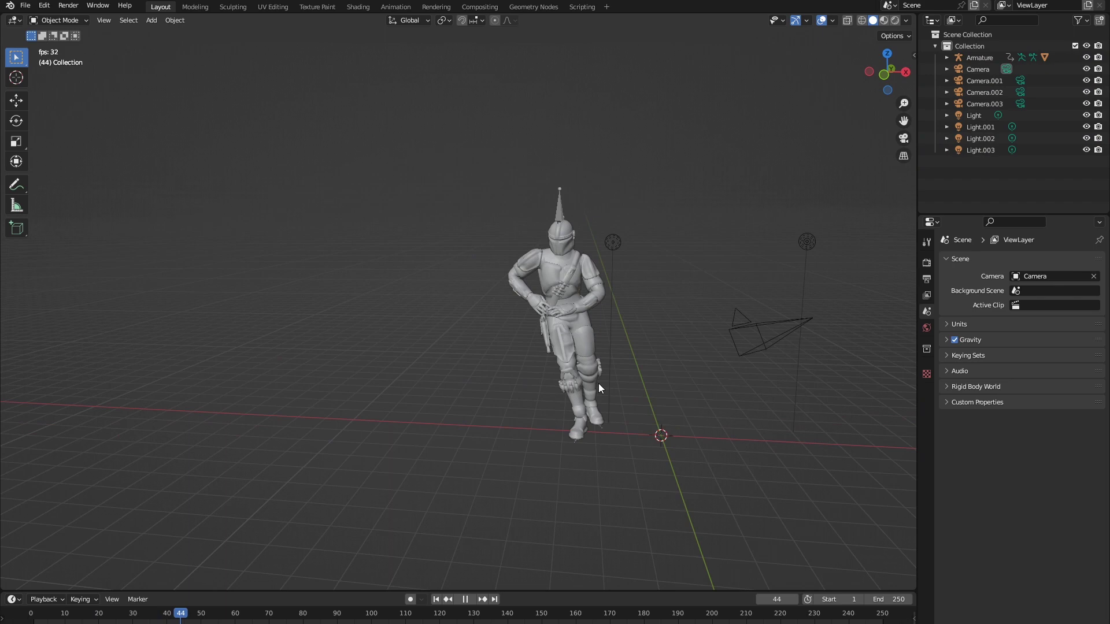
scroll(586, 379, up, 5)
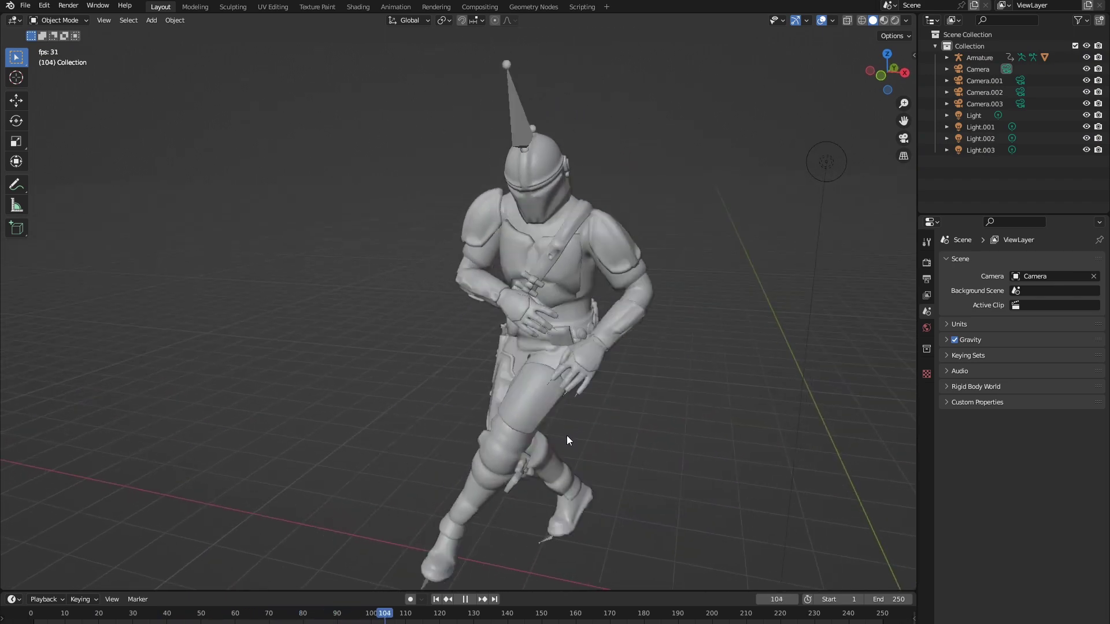
scroll(566, 436, down, 4)
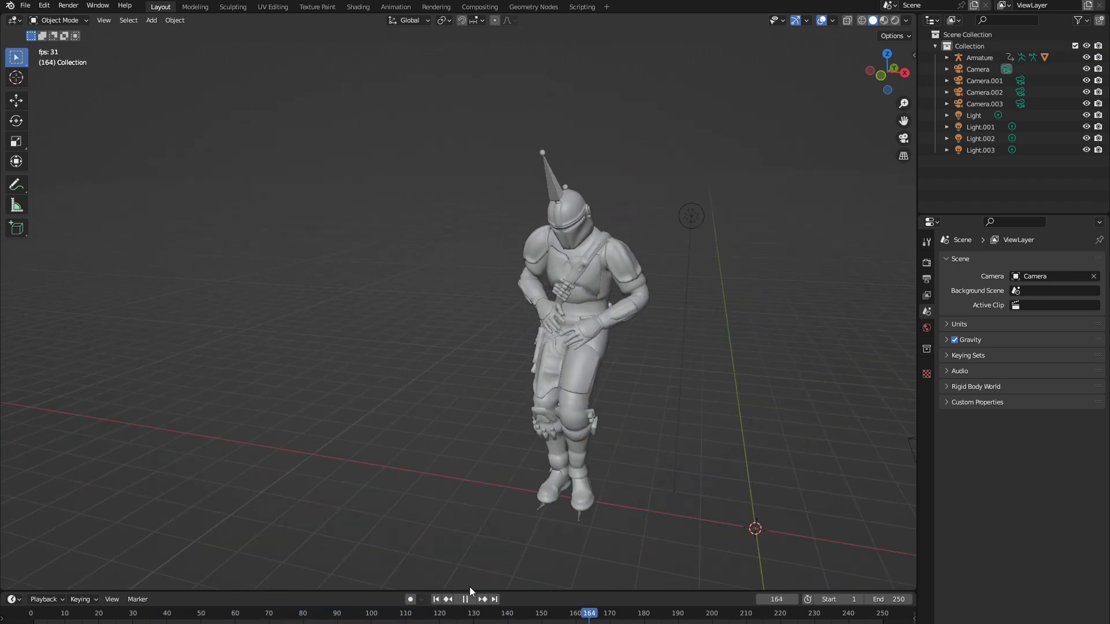